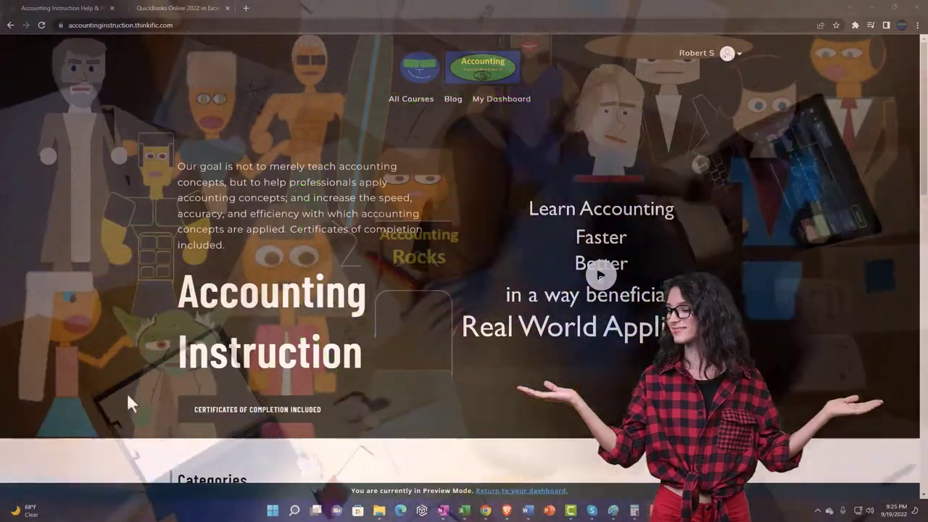
Step: Browse the course categories on the Accounting Instruction site and look over the lesson sections of the QuickBooks Online 2022 course
{"action": "scroll", "coordinate": [128, 396], "scroll_direction": "down", "scroll_amount": 6}
{"action": "scroll", "coordinate": [128, 403], "scroll_direction": "down", "scroll_amount": 1}
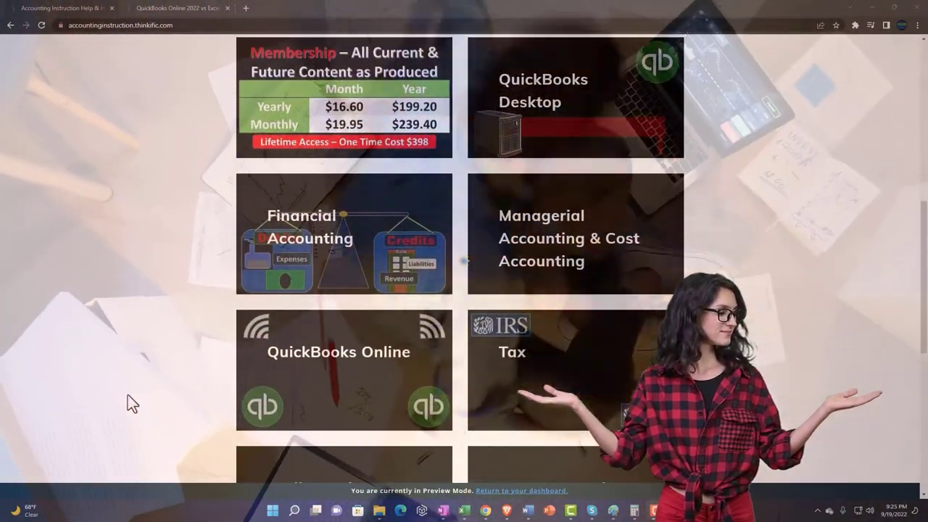
{"action": "scroll", "coordinate": [127, 403], "scroll_direction": "down", "scroll_amount": 4}
{"action": "scroll", "coordinate": [128, 397], "scroll_direction": "down", "scroll_amount": 2}
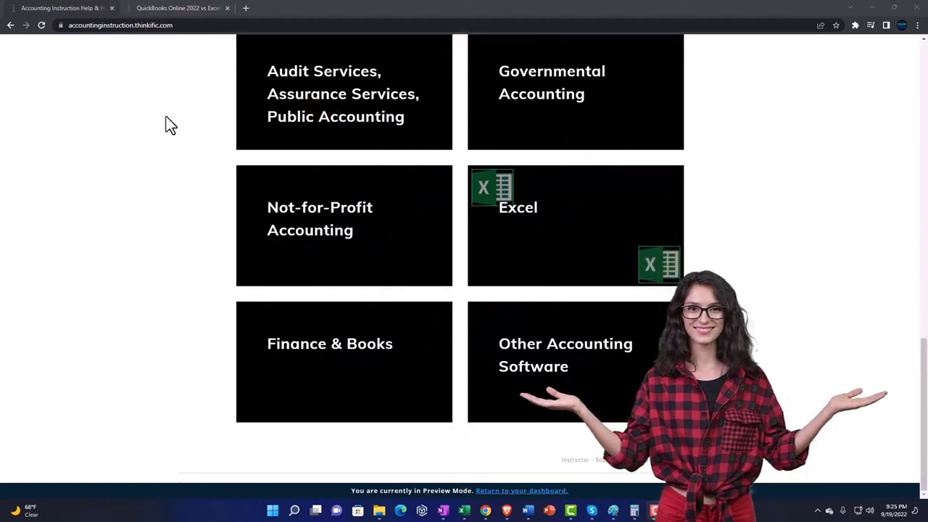
{"action": "left_click", "coordinate": [165, 8]}
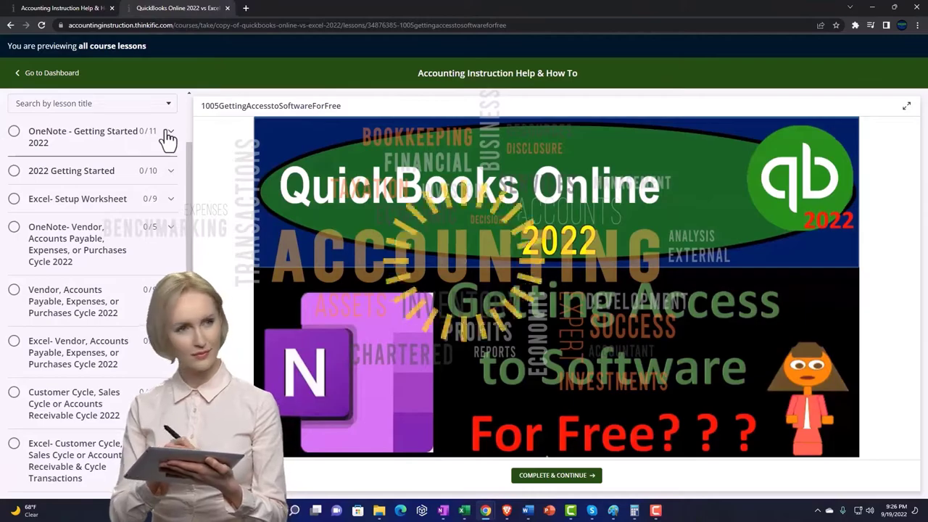
{"action": "left_click", "coordinate": [169, 138]}
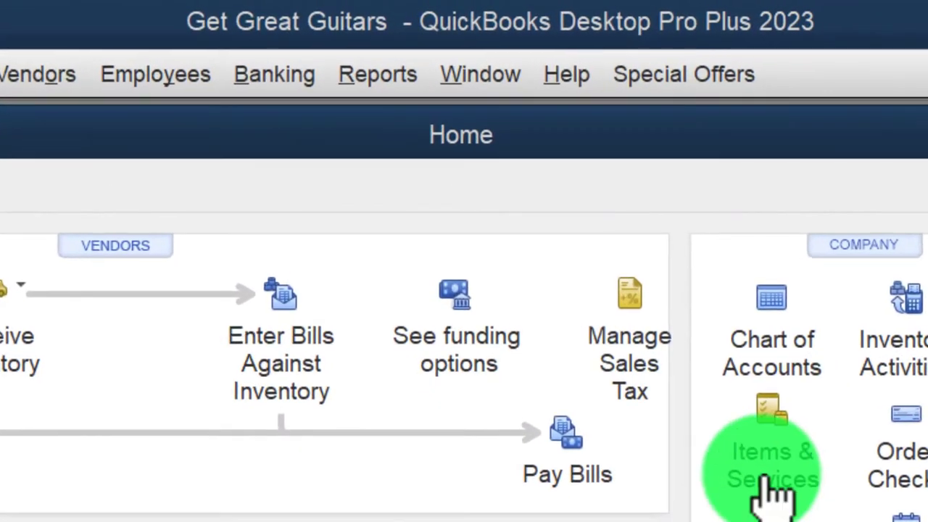
Step: Switch to QuickBooks Desktop, maximize the Home page and review the display options for the open window list and icon bar
{"action": "left_click", "coordinate": [457, 136]}
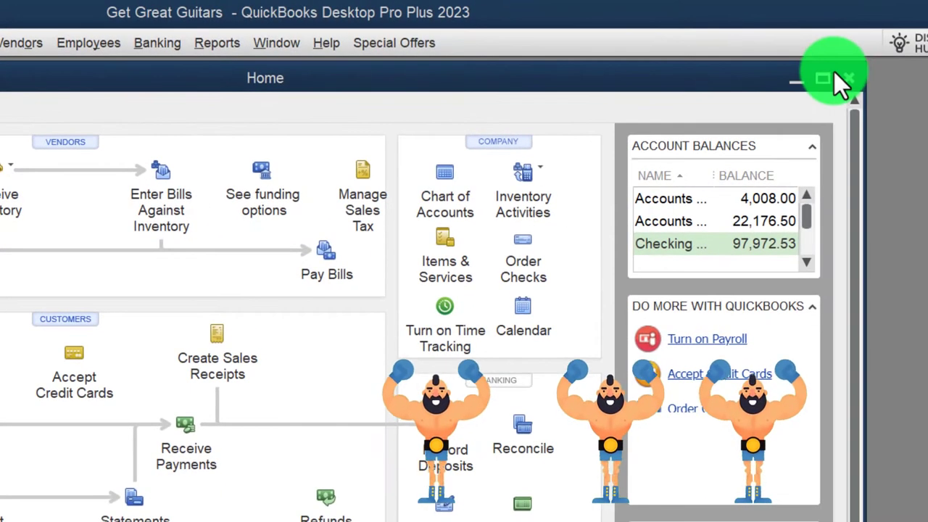
{"action": "left_click", "coordinate": [827, 76]}
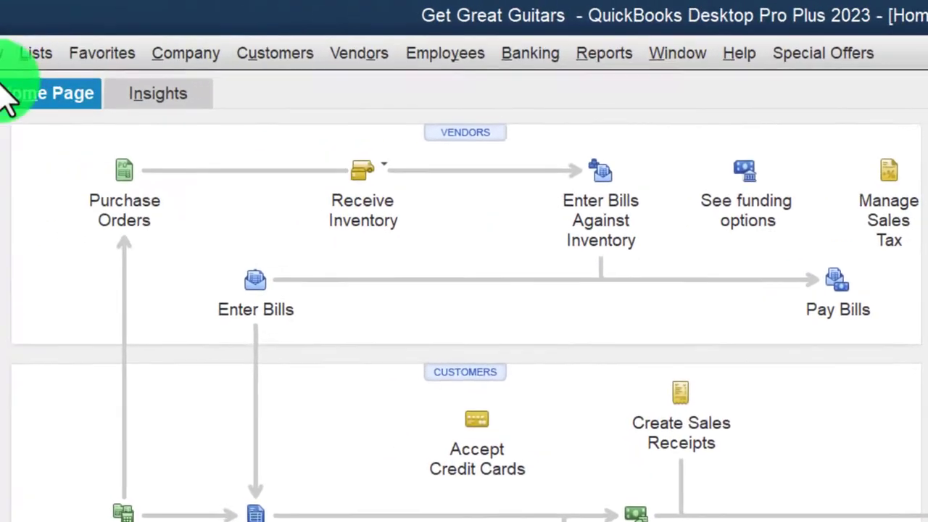
{"action": "left_click", "coordinate": [145, 59]}
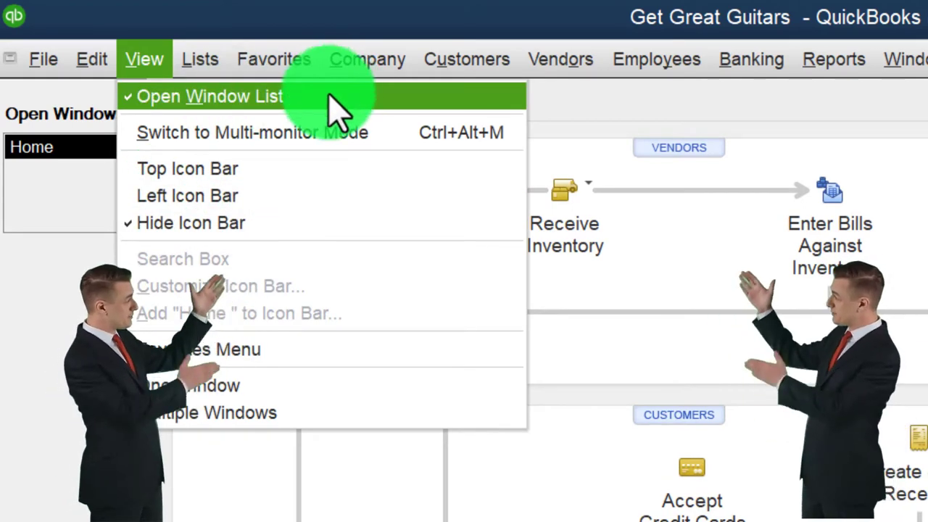
{"action": "left_click", "coordinate": [72, 285]}
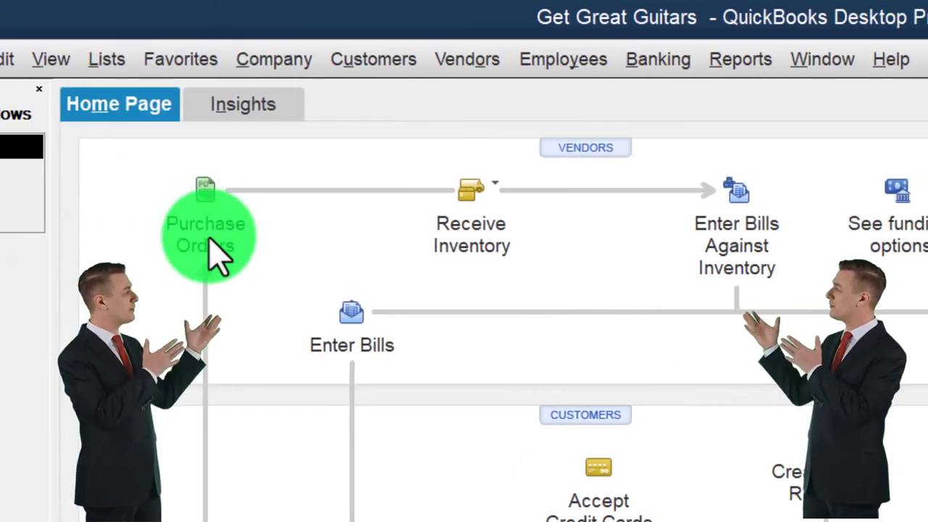
Step: Open the Profit & Loss Standard report and set its date range from 01/01/2023 to 12/31/2023
{"action": "left_click", "coordinate": [834, 59]}
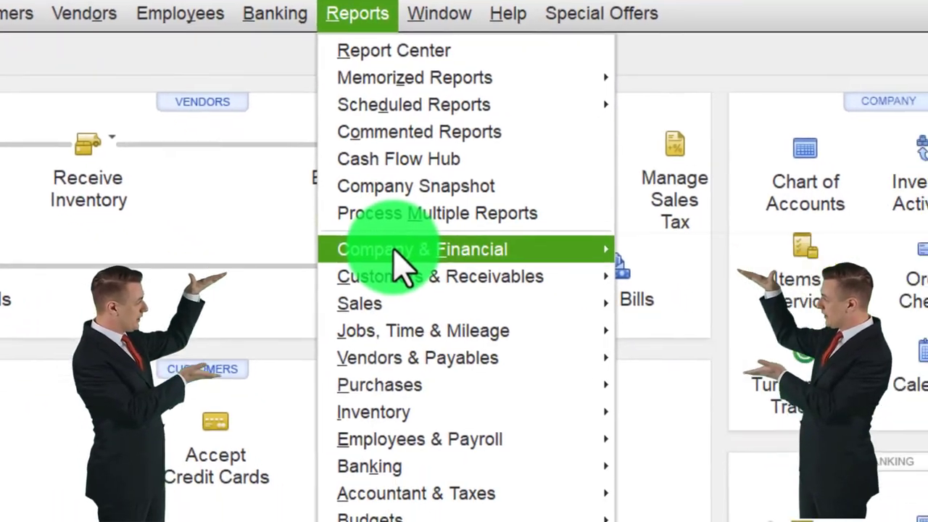
{"action": "mouse_move", "coordinate": [450, 296]}
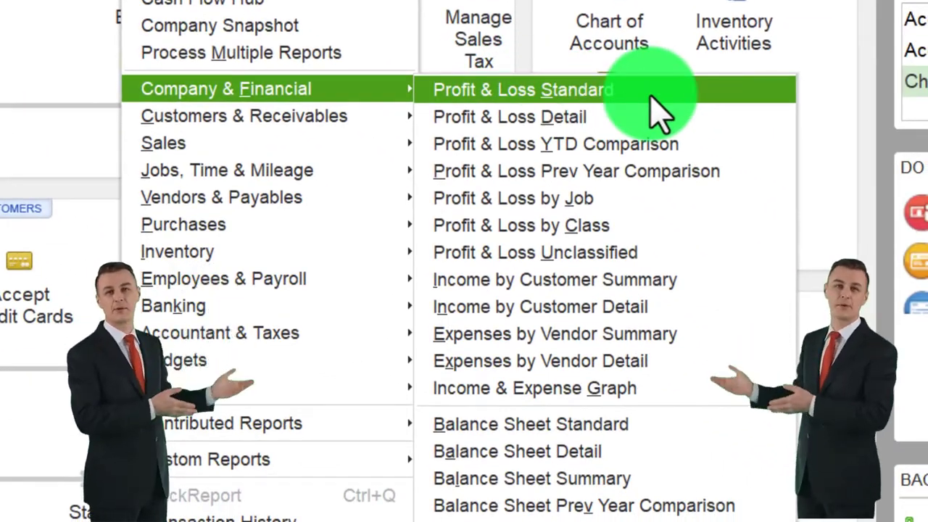
{"action": "left_click", "coordinate": [659, 109]}
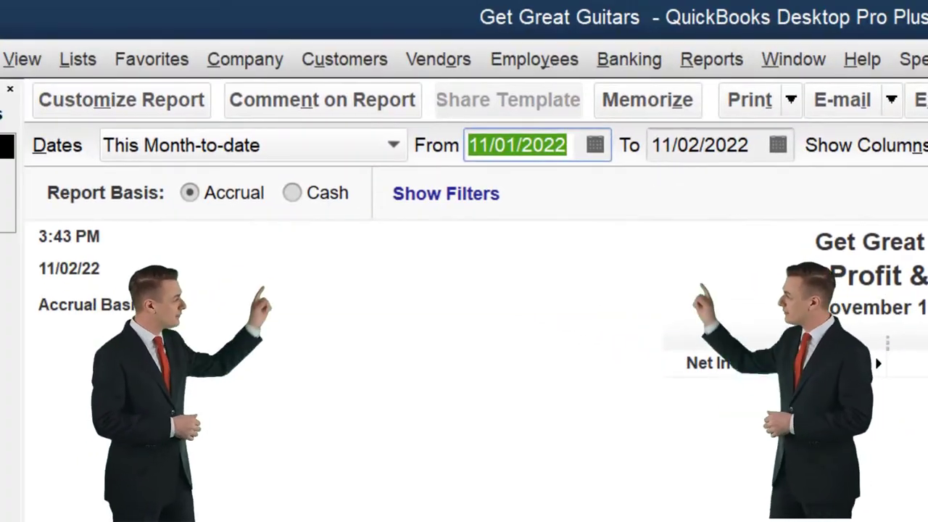
{"action": "type", "text": "01/01/2023"}
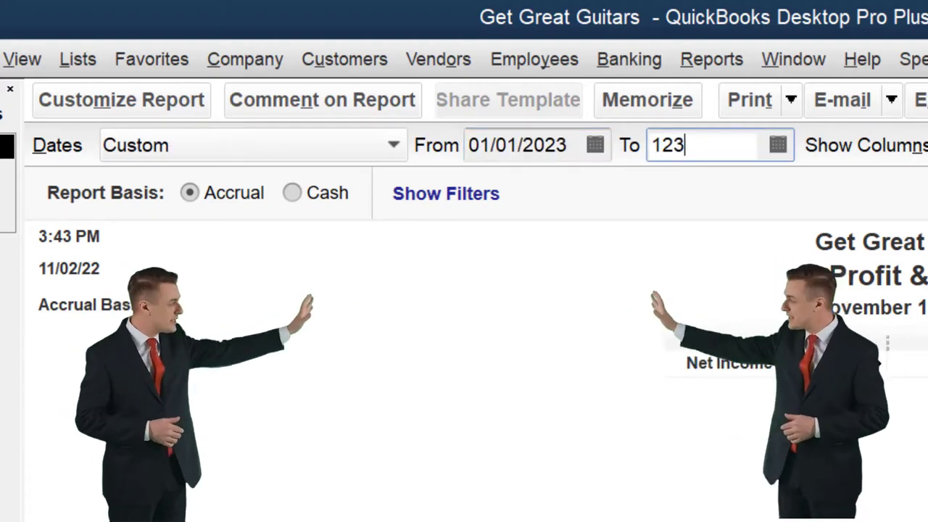
{"action": "type", "text": "123123"}
{"action": "key", "text": "Tab"}
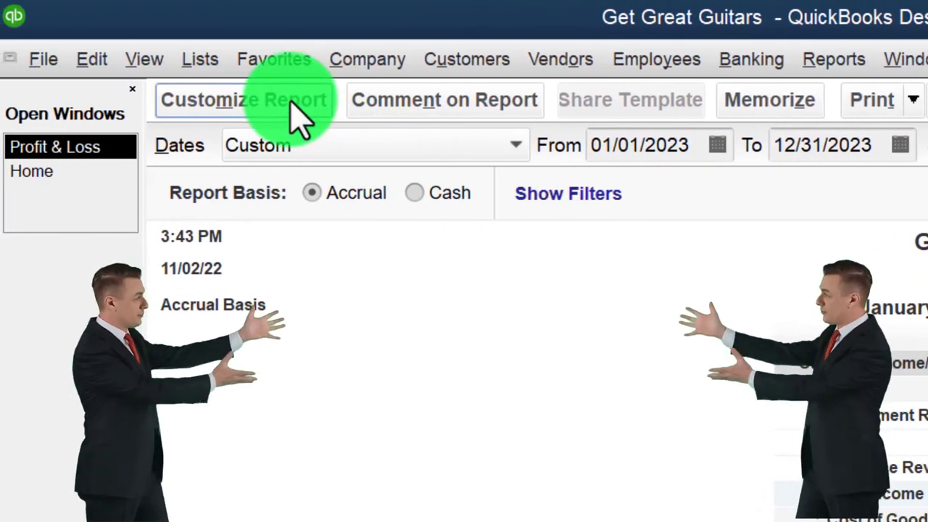
Step: Customize the Profit & Loss report's column label font to size 14 and apply the change to all related fonts
{"action": "left_click", "coordinate": [121, 100]}
{"action": "left_click", "coordinate": [641, 72]}
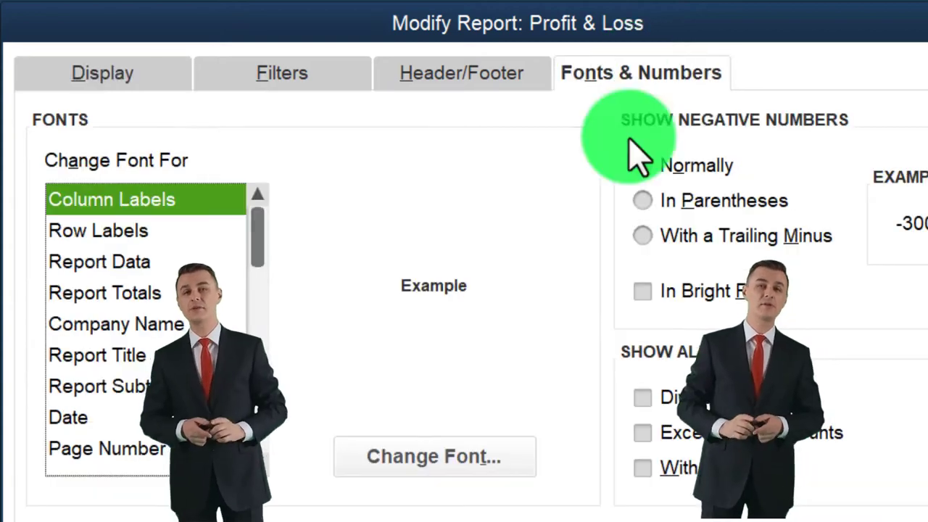
{"action": "left_click", "coordinate": [507, 479]}
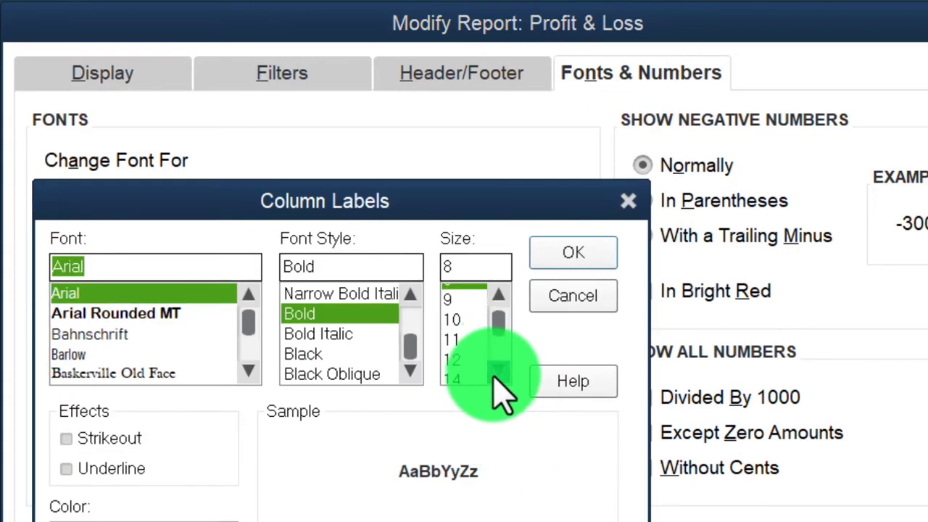
{"action": "left_click", "coordinate": [471, 375]}
{"action": "left_click", "coordinate": [572, 252]}
{"action": "left_click", "coordinate": [668, 256]}
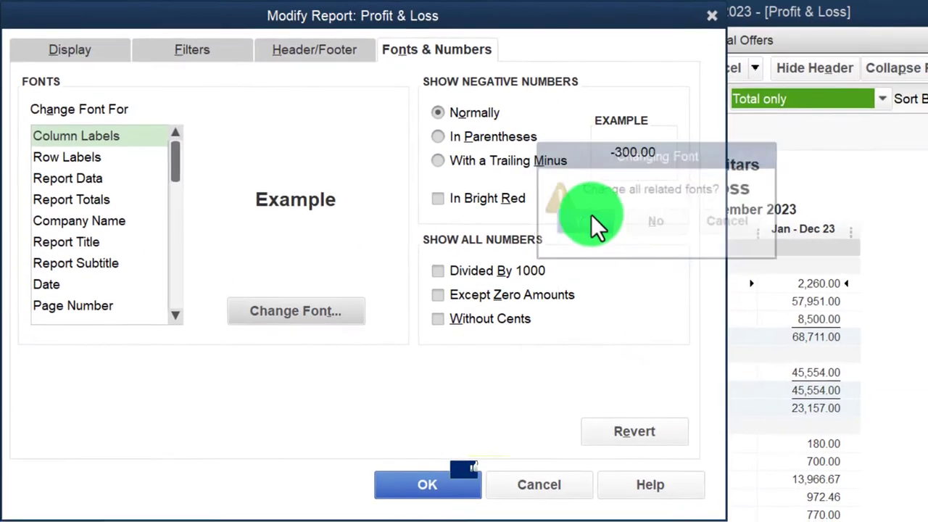
{"action": "left_click", "coordinate": [460, 483]}
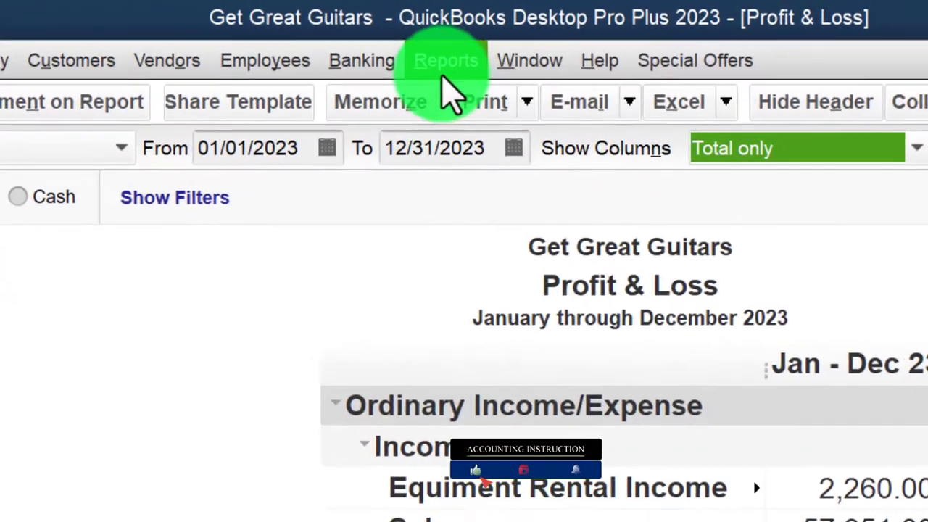
Step: Open the Balance Sheet Standard report and customize its date range to run from 01/01/2023 to 12/31/2023
{"action": "left_click", "coordinate": [445, 64]}
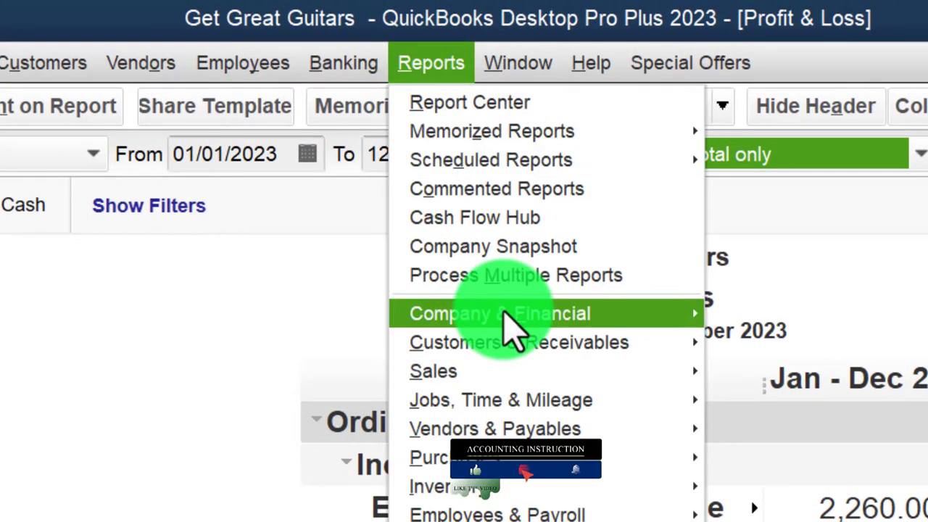
{"action": "mouse_move", "coordinate": [515, 308]}
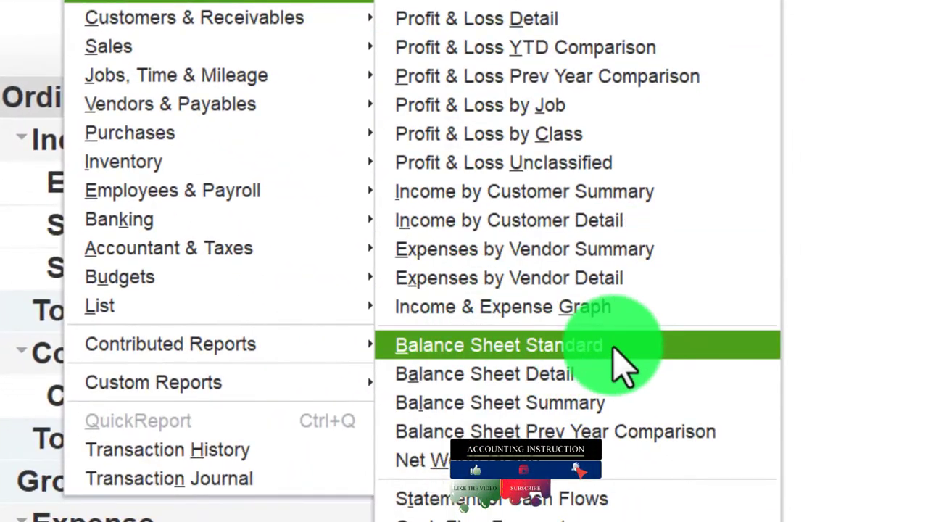
{"action": "left_click", "coordinate": [627, 363]}
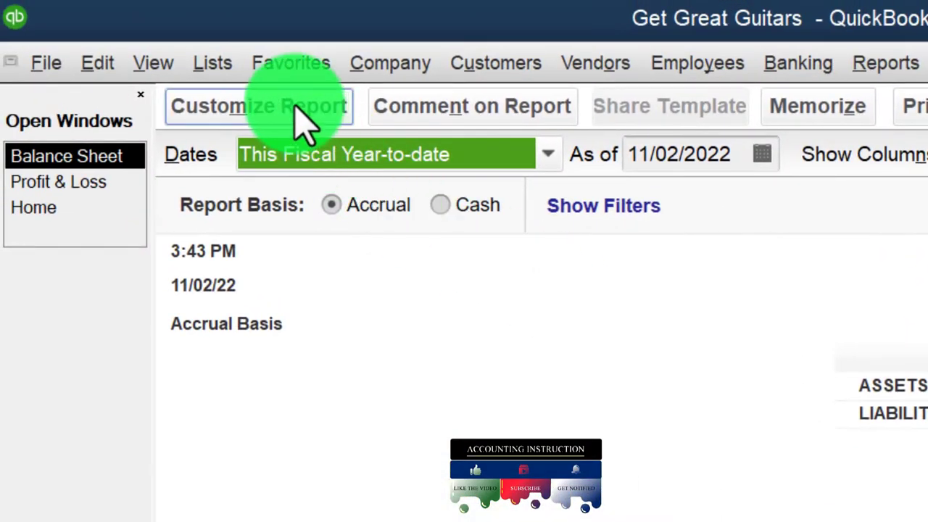
{"action": "left_click", "coordinate": [296, 108]}
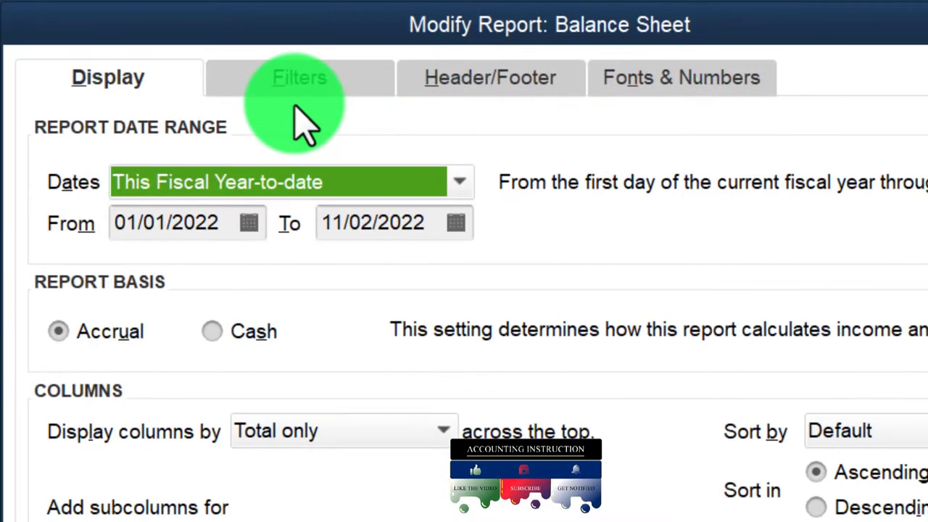
{"action": "key", "text": "Tab"}
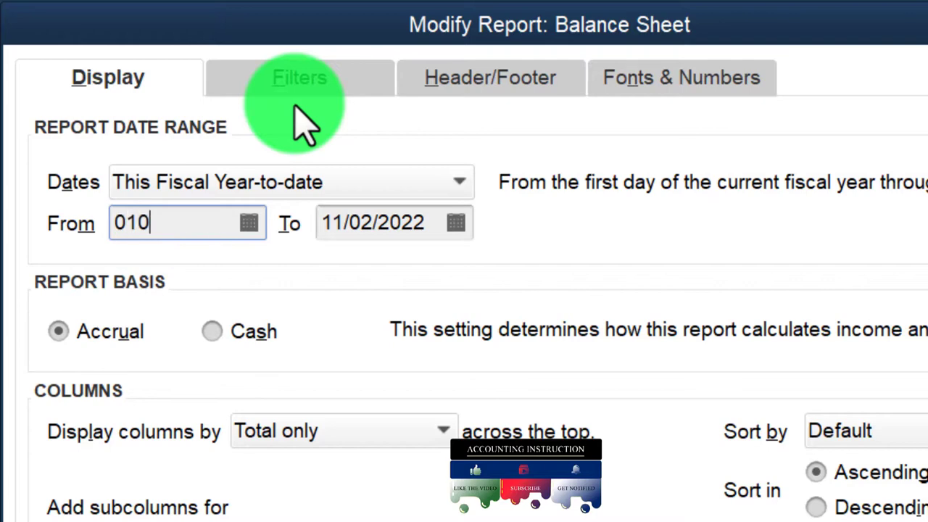
{"action": "key", "text": "Tab"}
{"action": "type", "text": "1"}
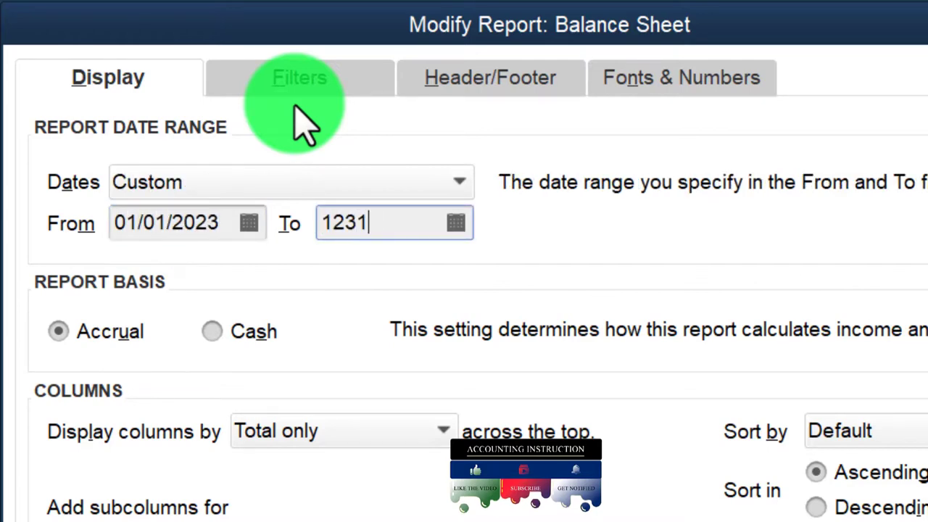
{"action": "type", "text": "2/31"}
{"action": "key", "text": "Tab"}
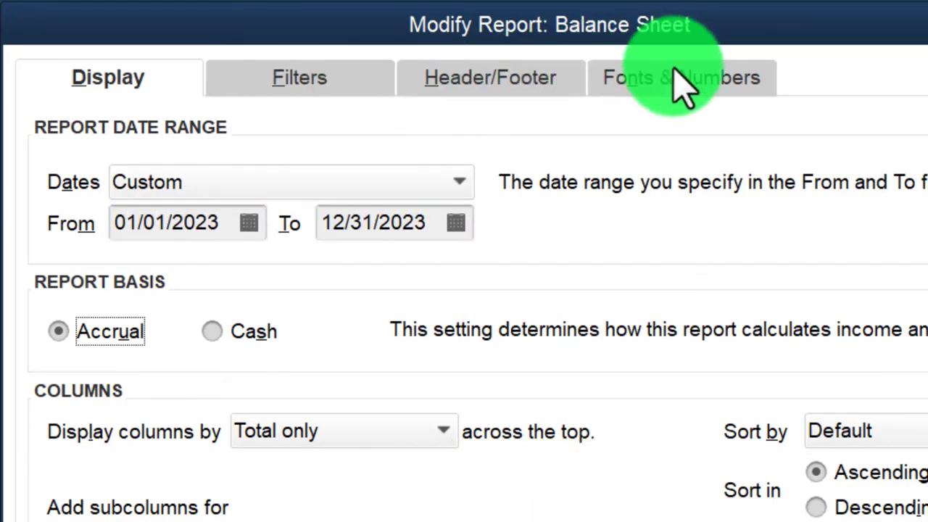
Step: Set the Balance Sheet report's column label font to size 14 and apply the change to all related fonts
{"action": "left_click", "coordinate": [674, 80]}
{"action": "left_click", "coordinate": [533, 486]}
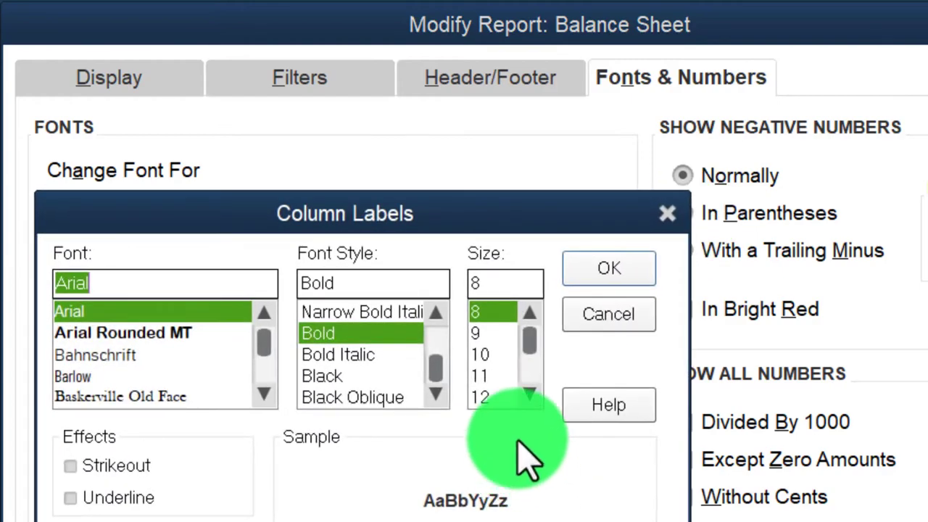
{"action": "left_click", "coordinate": [509, 397]}
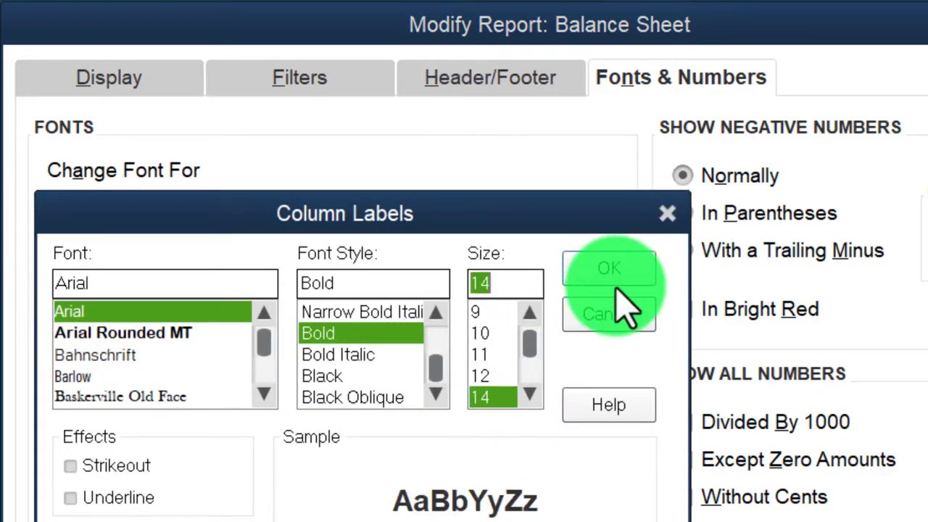
{"action": "left_click", "coordinate": [623, 286]}
{"action": "left_click", "coordinate": [757, 308]}
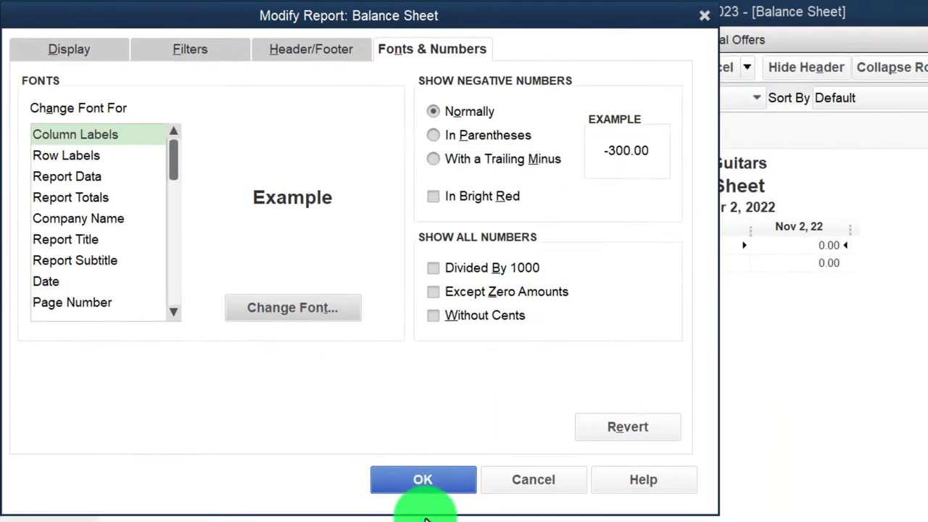
{"action": "left_click", "coordinate": [443, 482]}
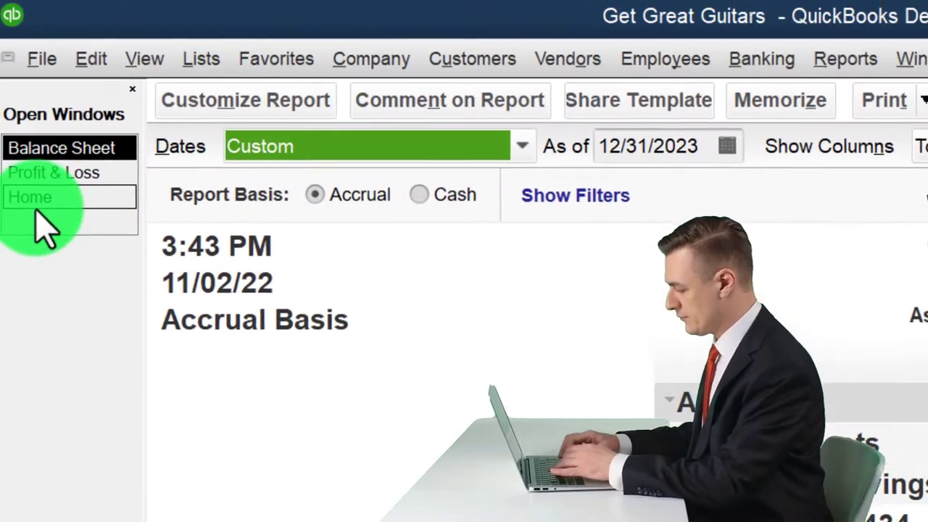
Step: Return to the Home page and examine the company preferences for Payroll & Employees
{"action": "left_click", "coordinate": [34, 205]}
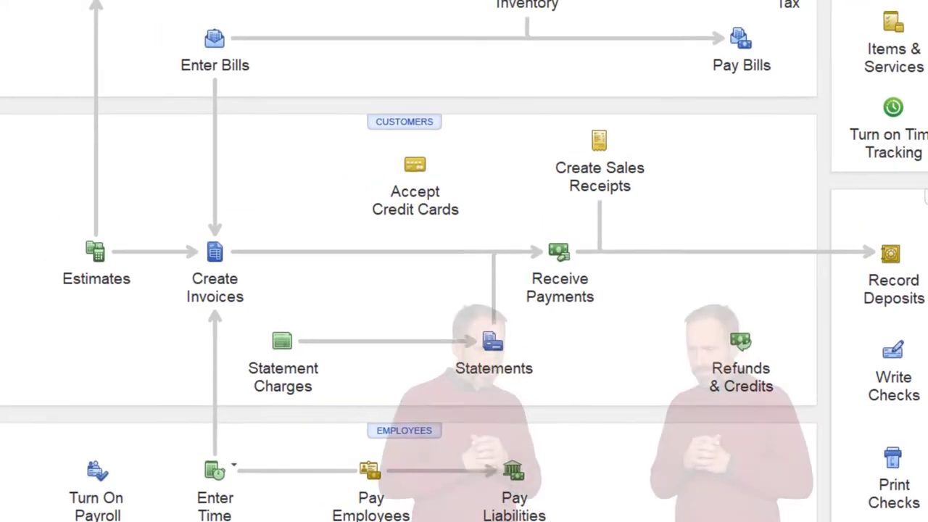
{"action": "left_click", "coordinate": [46, 12]}
{"action": "left_click", "coordinate": [102, 295]}
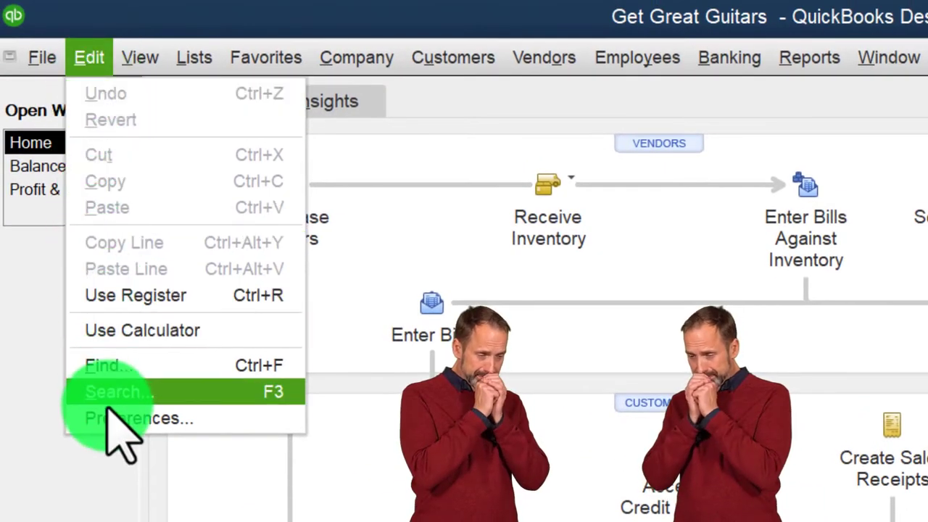
{"action": "left_click", "coordinate": [180, 419]}
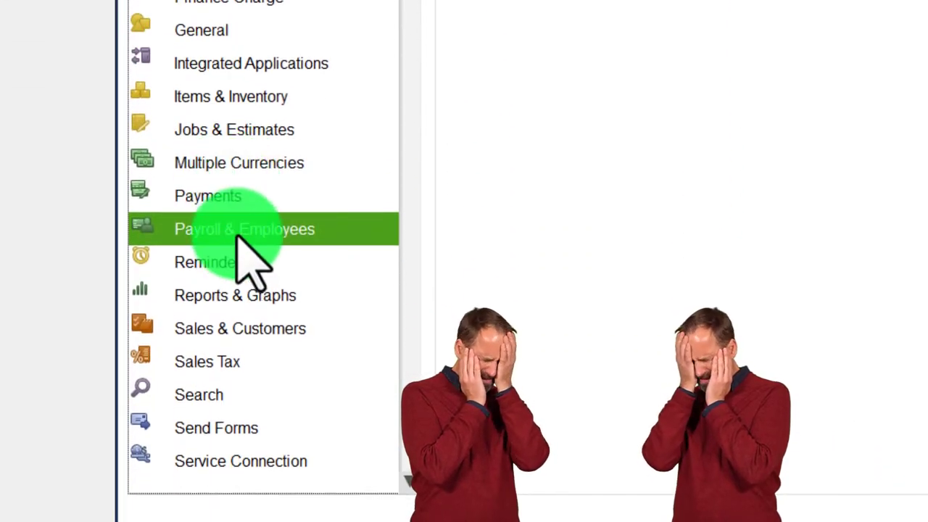
{"action": "left_click", "coordinate": [706, 0]}
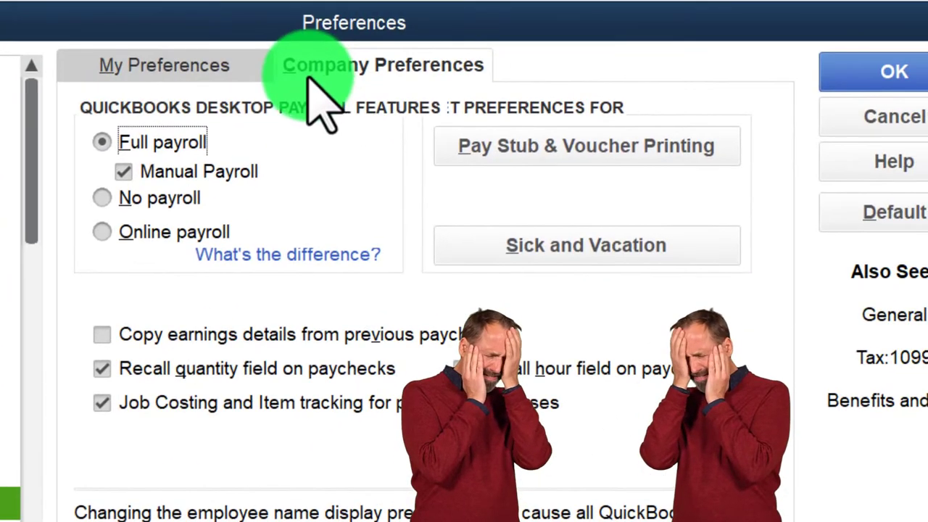
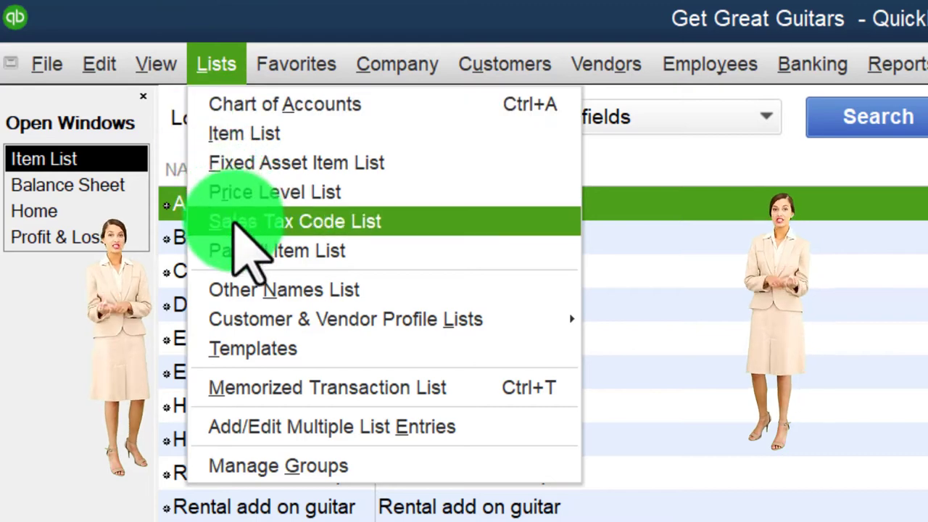
Step: Open the Payroll Item List to review the payroll items, and close the list
{"action": "left_click", "coordinate": [398, 251]}
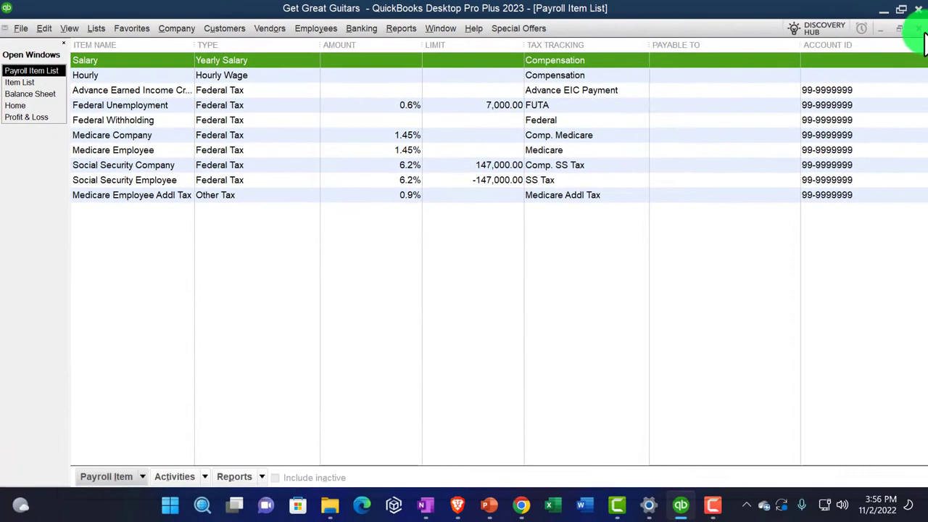
{"action": "left_click", "coordinate": [919, 29]}
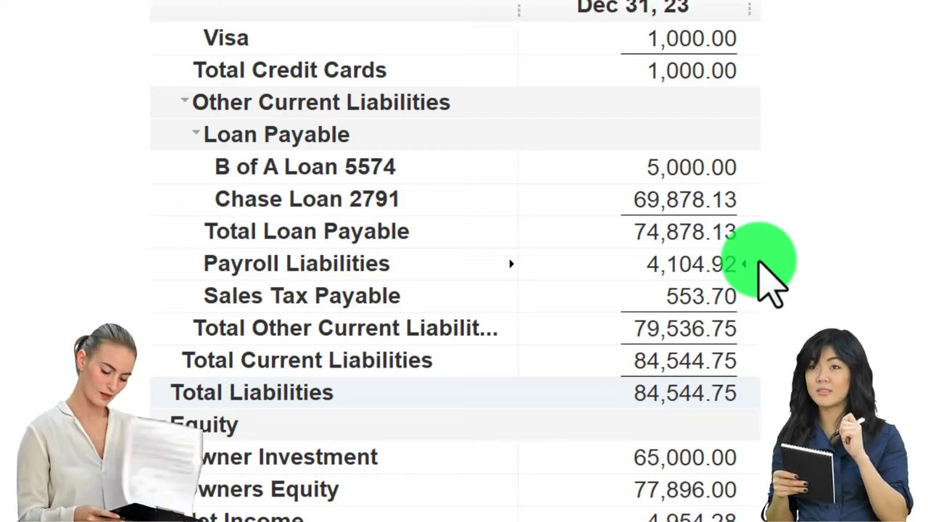
Step: From the Home page, open Pay Liabilities and show payroll liabilities dated 01/01/2023 through 01/31/2023
{"action": "scroll", "coordinate": [768, 283], "scroll_direction": "up", "scroll_amount": 5}
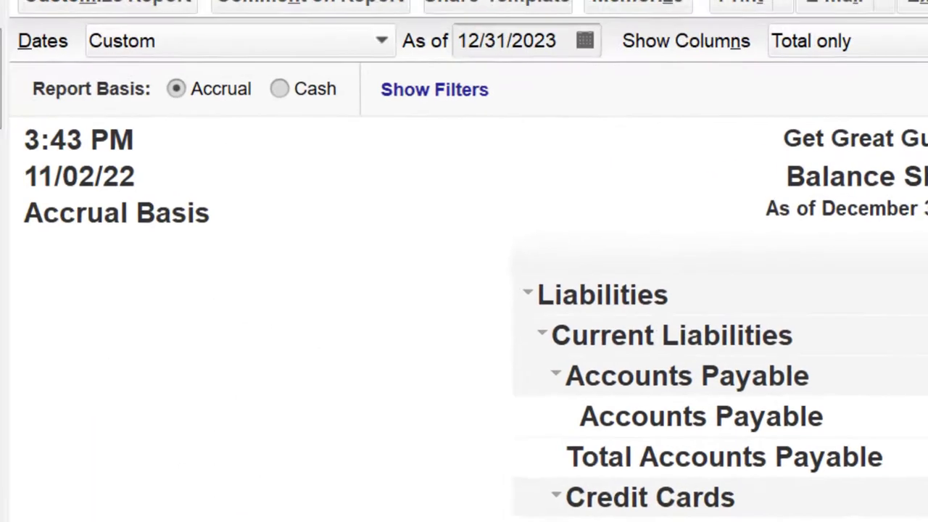
{"action": "left_click", "coordinate": [58, 194]}
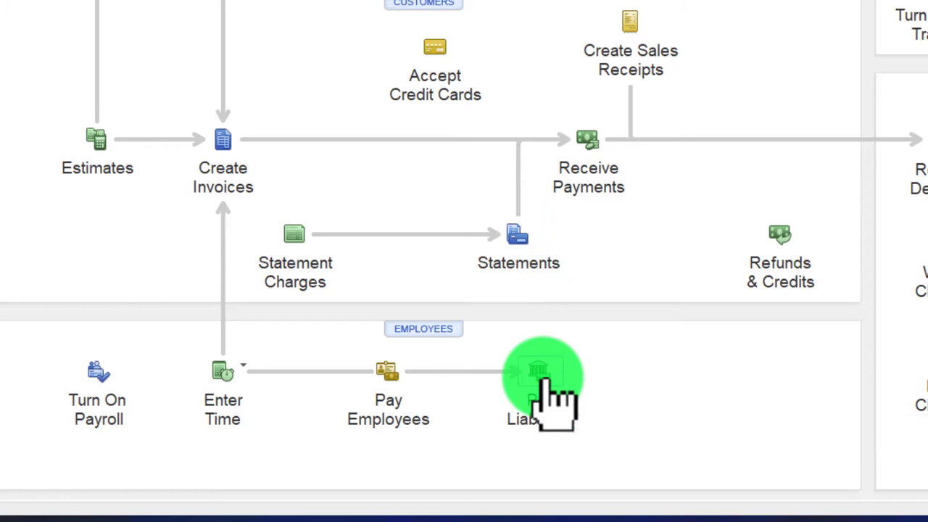
{"action": "left_click", "coordinate": [545, 381]}
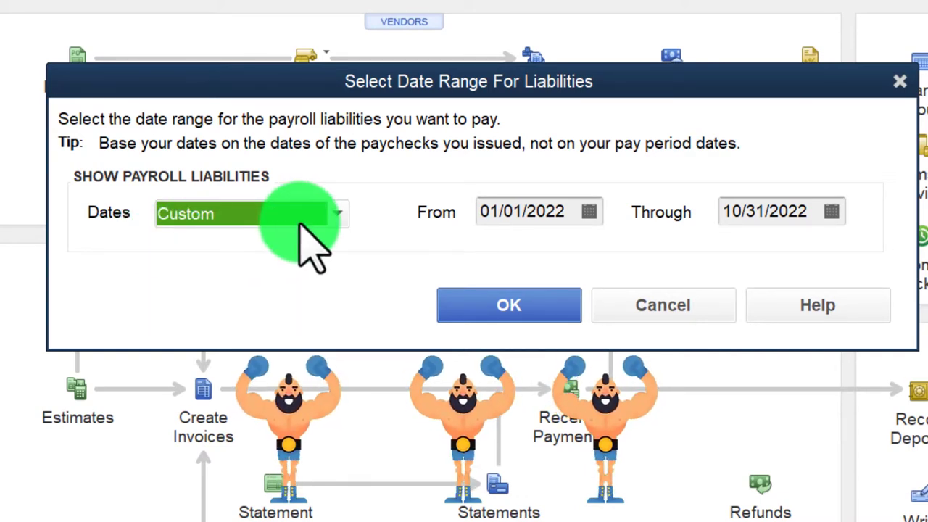
{"action": "key", "text": "Tab"}
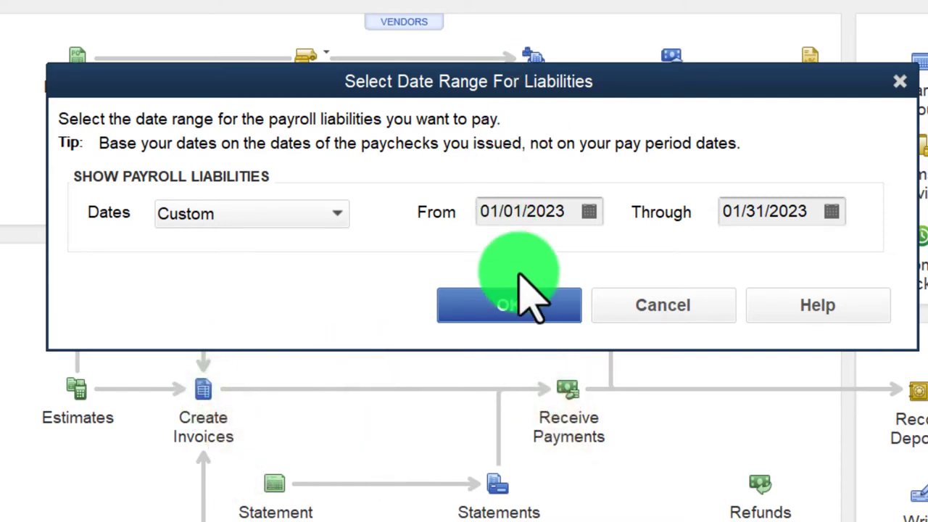
{"action": "left_click", "coordinate": [516, 310]}
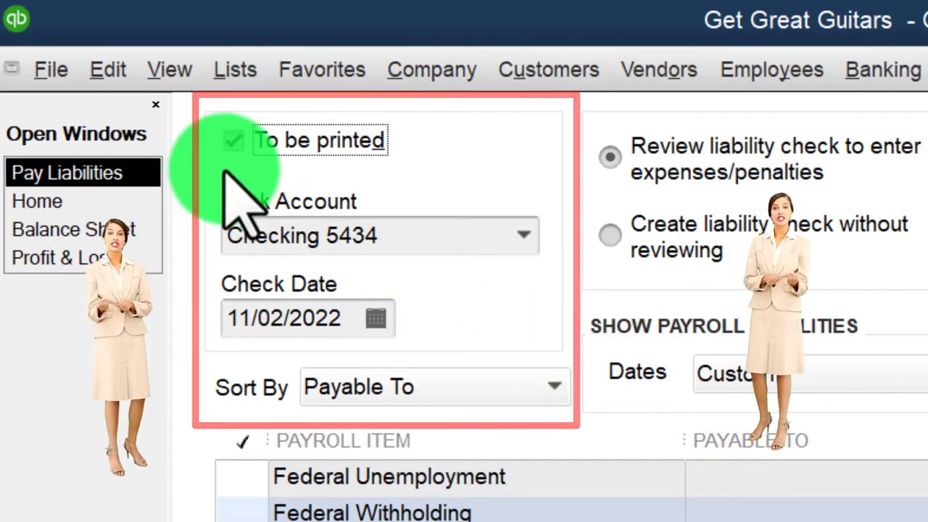
Step: Turn off the To be printed option for the liability check and set its check date to 02/28/2023
{"action": "left_click", "coordinate": [233, 140]}
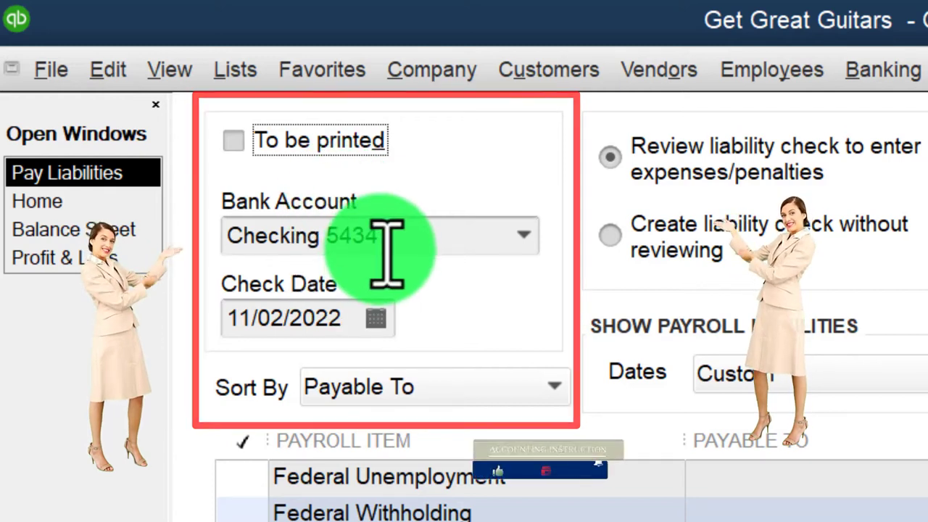
{"action": "left_click", "coordinate": [362, 318]}
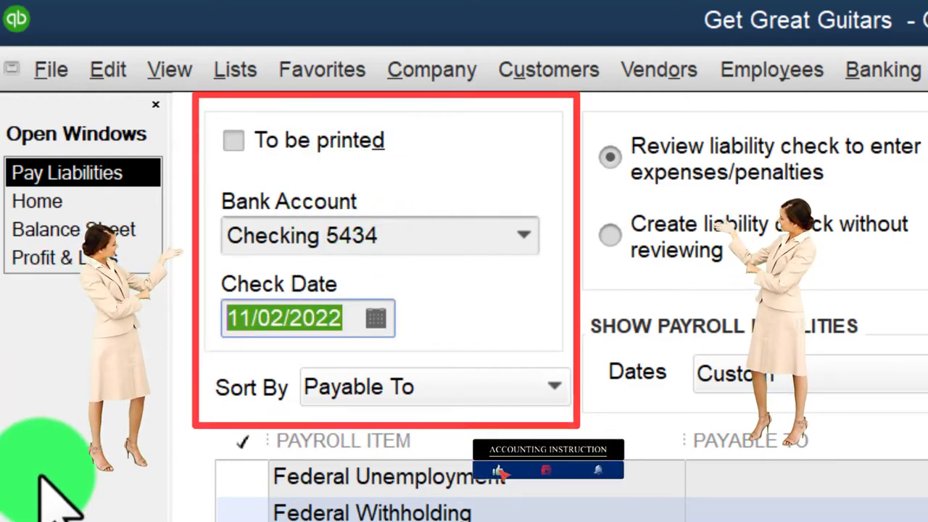
{"action": "type", "text": "02/28/2023"}
{"action": "key", "text": "Tab"}
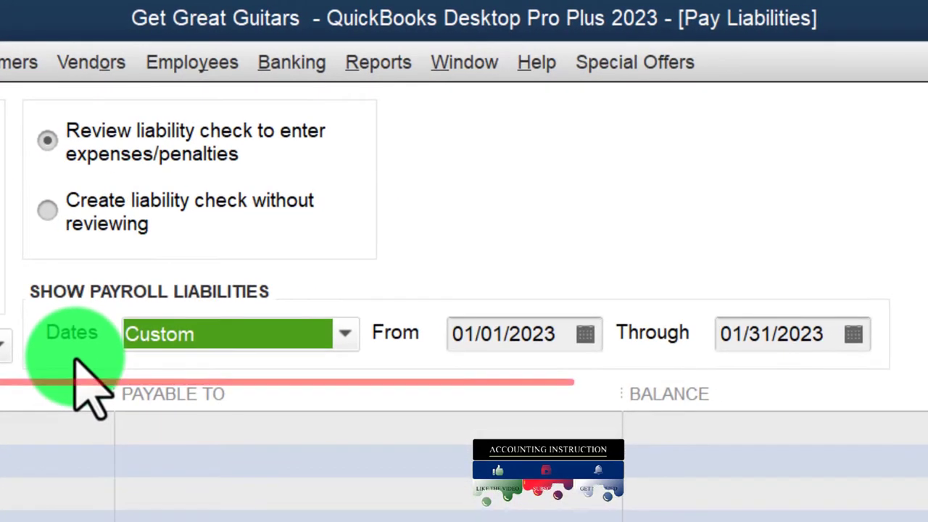
{"action": "key", "text": "Tab"}
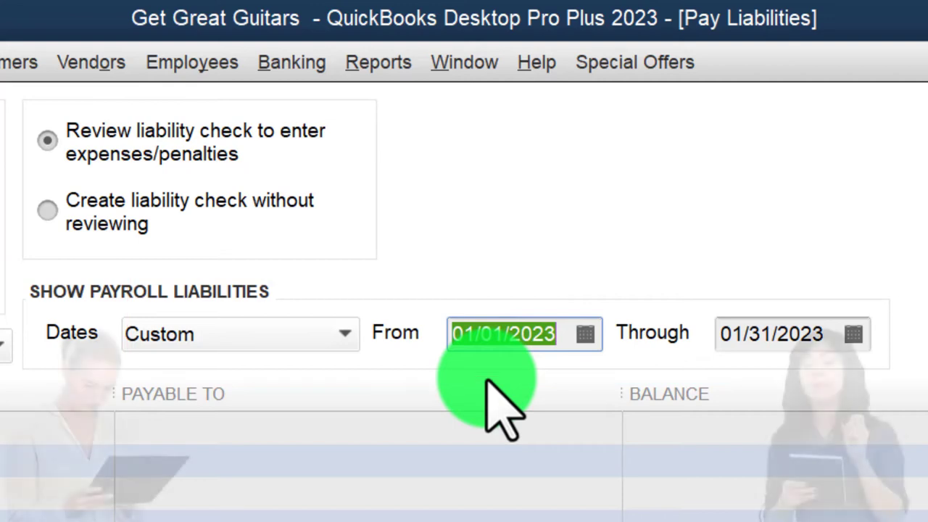
Step: Open the Payroll Summary report and set its date range from 01/01/2023 to 01/31/2023
{"action": "left_click", "coordinate": [380, 66]}
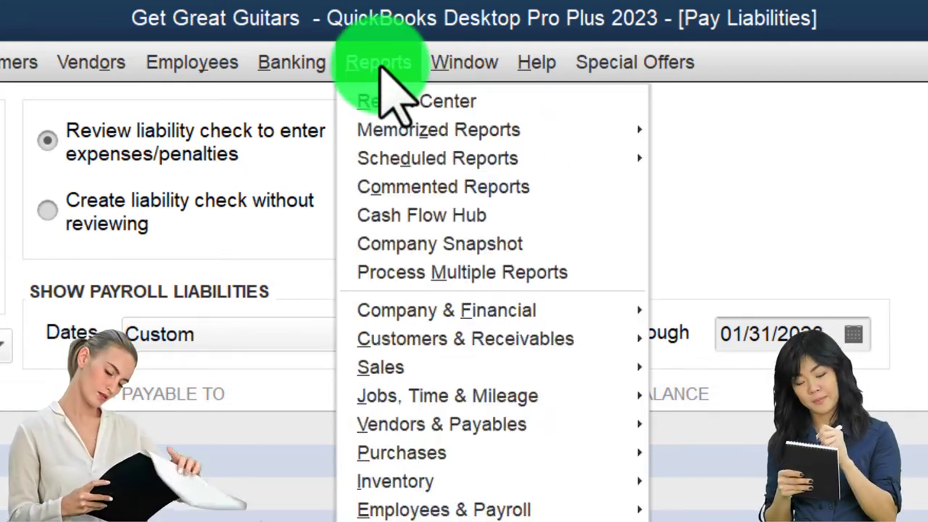
{"action": "left_click", "coordinate": [476, 311]}
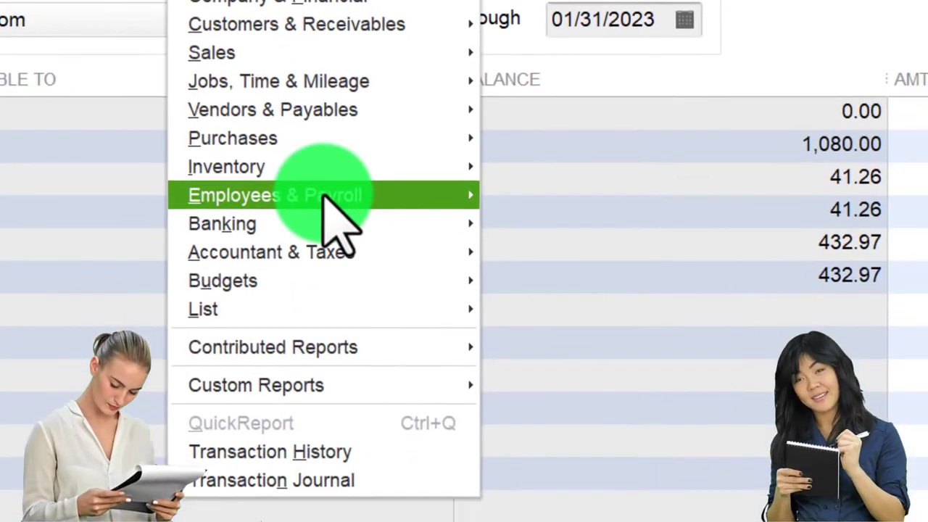
{"action": "mouse_move", "coordinate": [493, 510]}
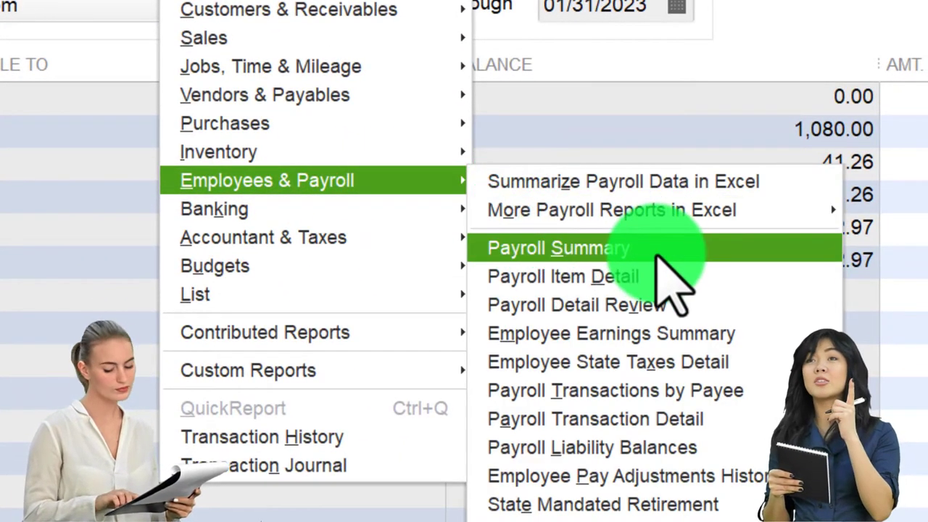
{"action": "left_click", "coordinate": [558, 248]}
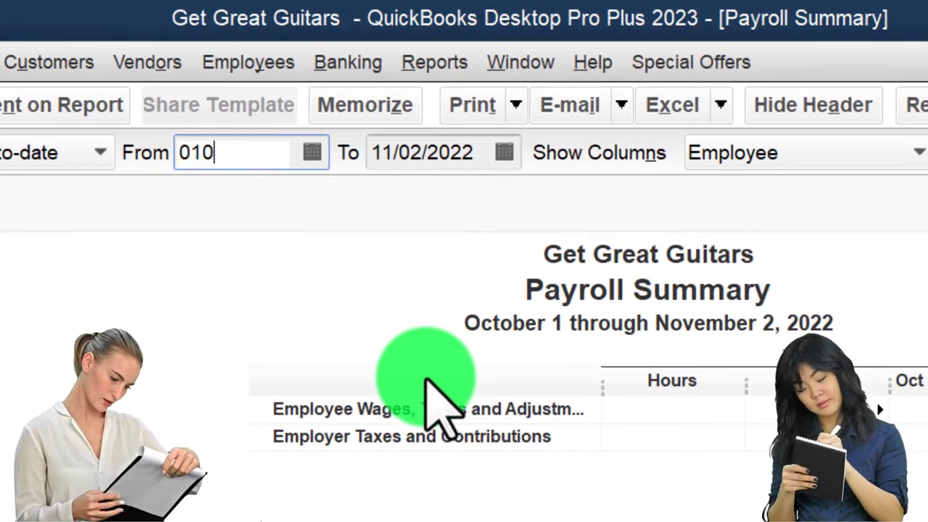
{"action": "type", "text": "01/01/2023"}
{"action": "key", "text": "Tab"}
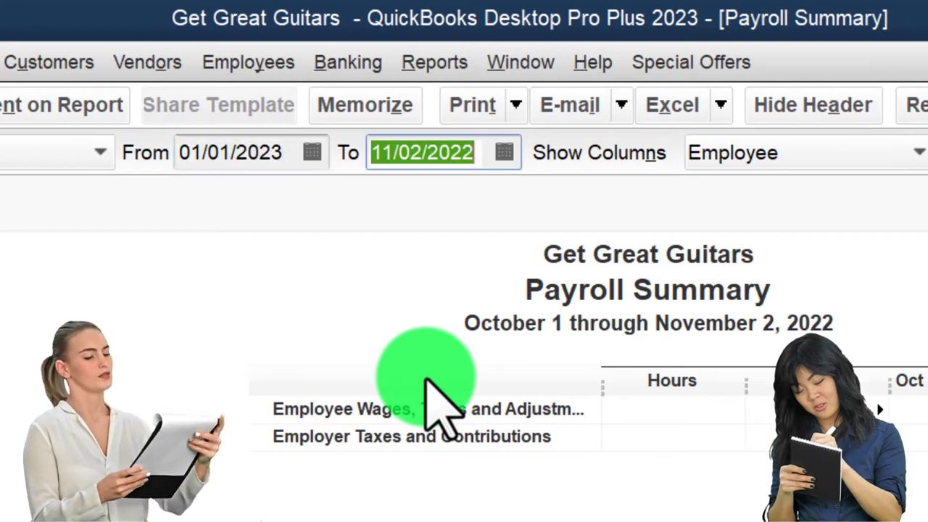
{"action": "type", "text": "01/31/2023"}
{"action": "key", "text": "Tab"}
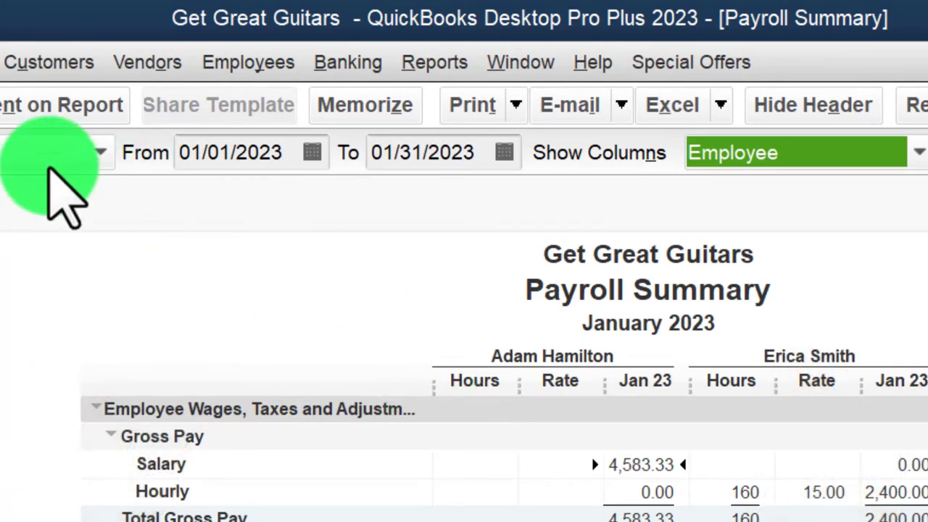
Step: Set the Payroll Summary report's column label font to size 11 and apply the change to all related fonts
{"action": "left_click", "coordinate": [10, 110]}
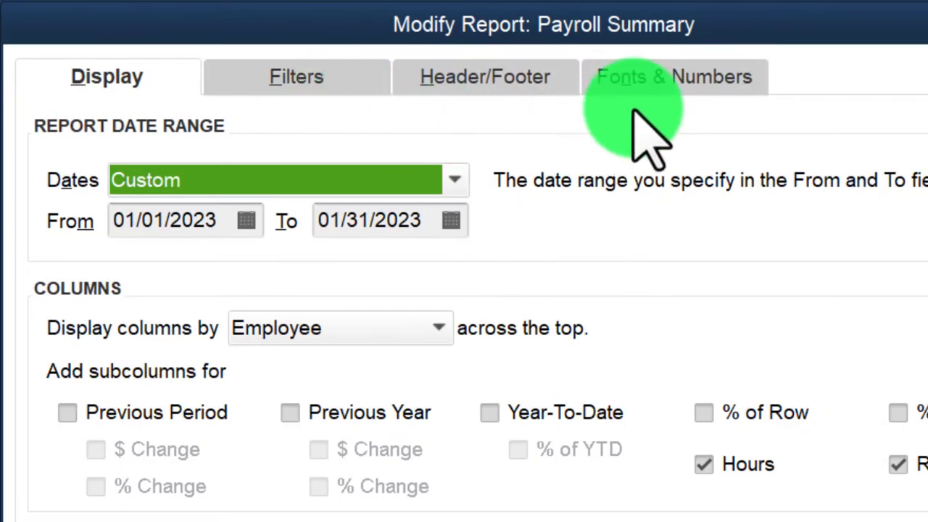
{"action": "left_click", "coordinate": [653, 81]}
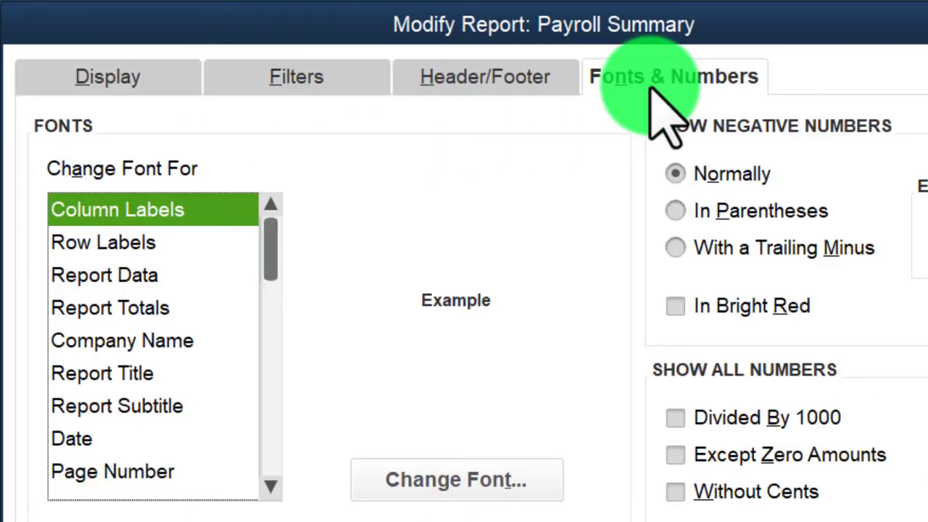
{"action": "left_click", "coordinate": [476, 468]}
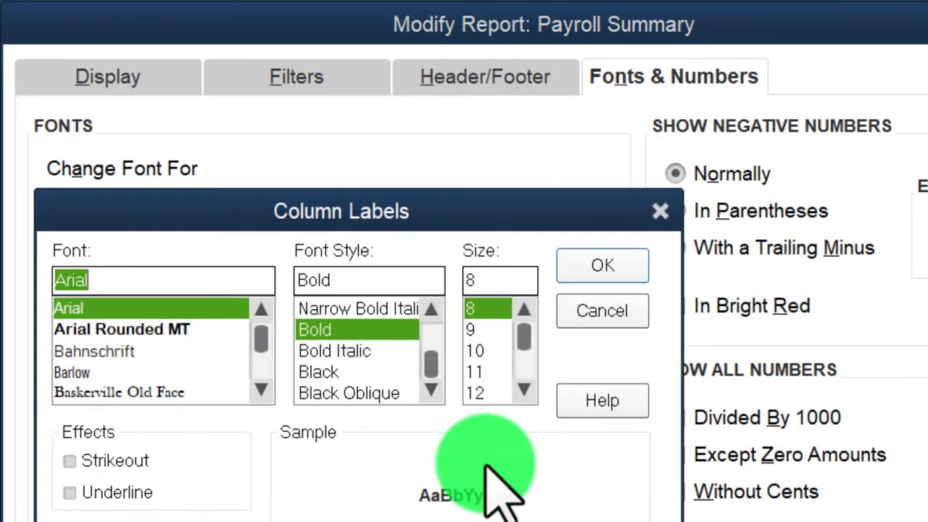
{"action": "left_click", "coordinate": [493, 373]}
{"action": "left_click", "coordinate": [602, 265]}
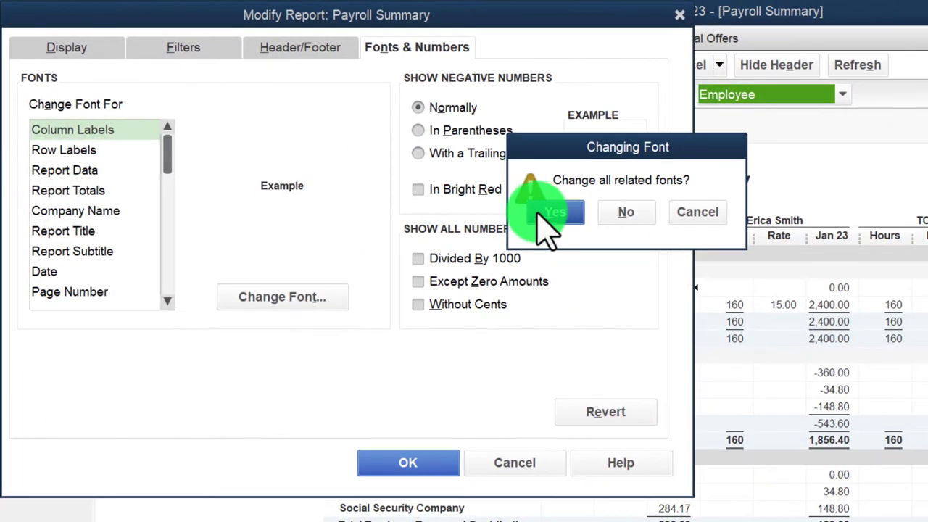
{"action": "left_click", "coordinate": [540, 211]}
{"action": "left_click", "coordinate": [428, 462]}
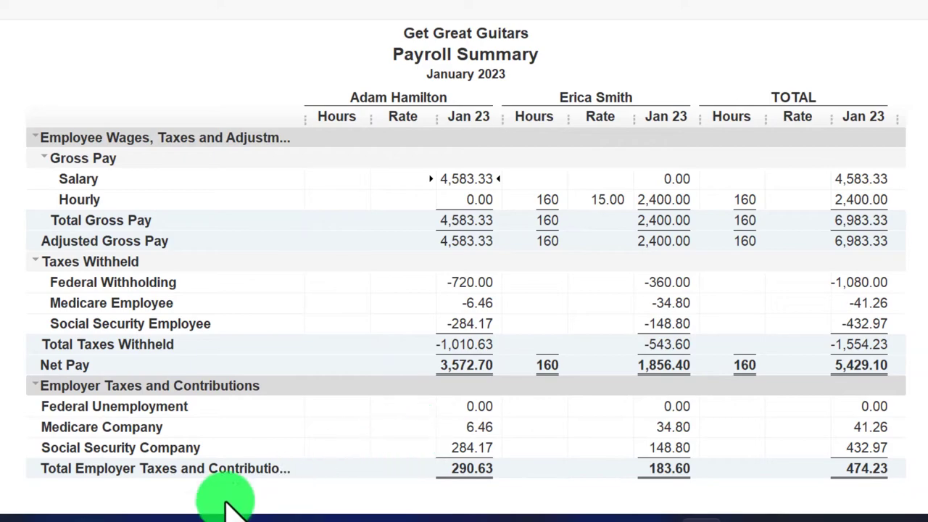
Step: Open the Windows Calculator, keep it on top of other windows and place it over the Payroll Summary report
{"action": "left_click", "coordinate": [21, 517]}
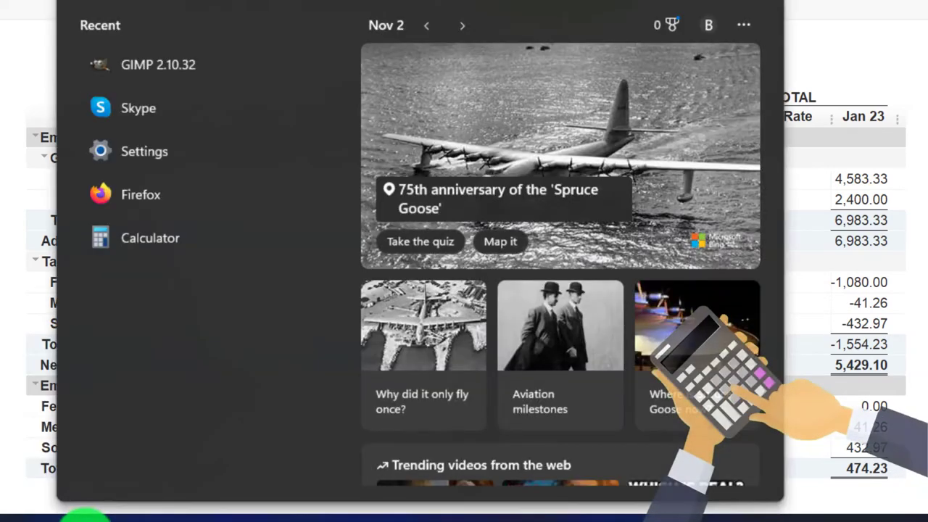
{"action": "left_click", "coordinate": [150, 239]}
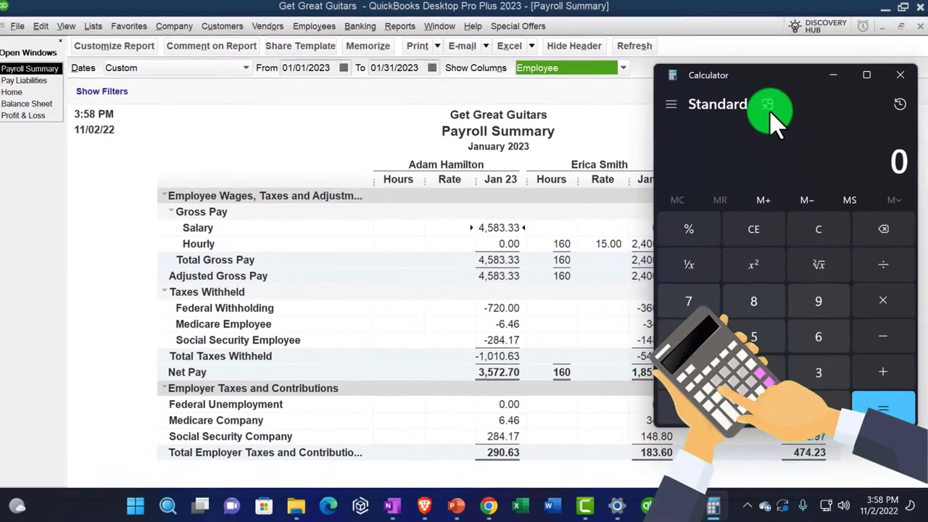
{"action": "left_click", "coordinate": [768, 107]}
{"action": "left_click_drag", "start_coordinate": [818, 82], "coordinate": [555, 220]}
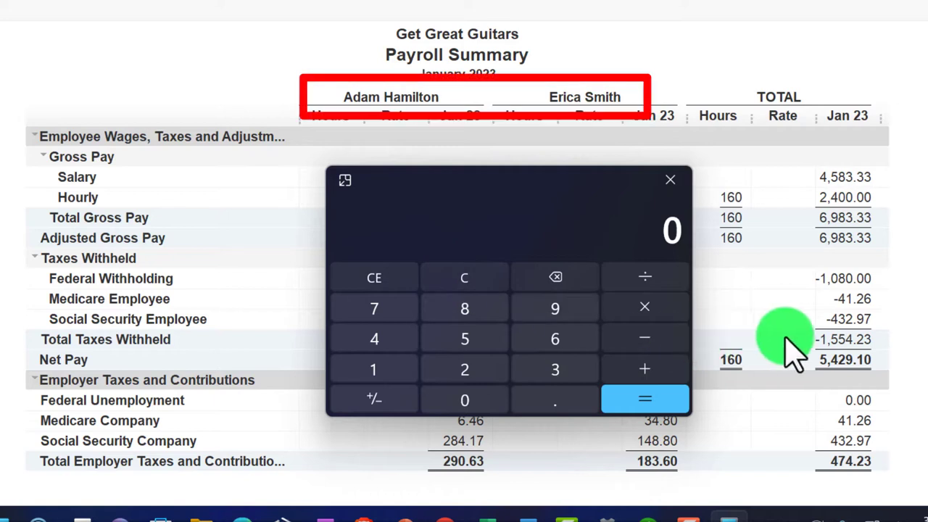
Step: Add the total taxes withheld, 1,554.23, and the total employer taxes and contributions, 474.23, in the calculator
{"action": "type", "text": "4"}
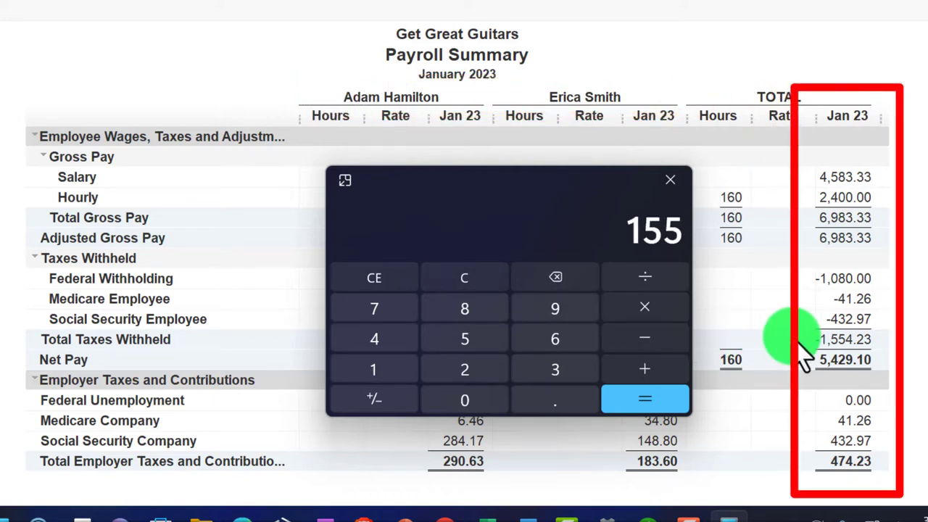
{"action": "type", "text": "4.23"}
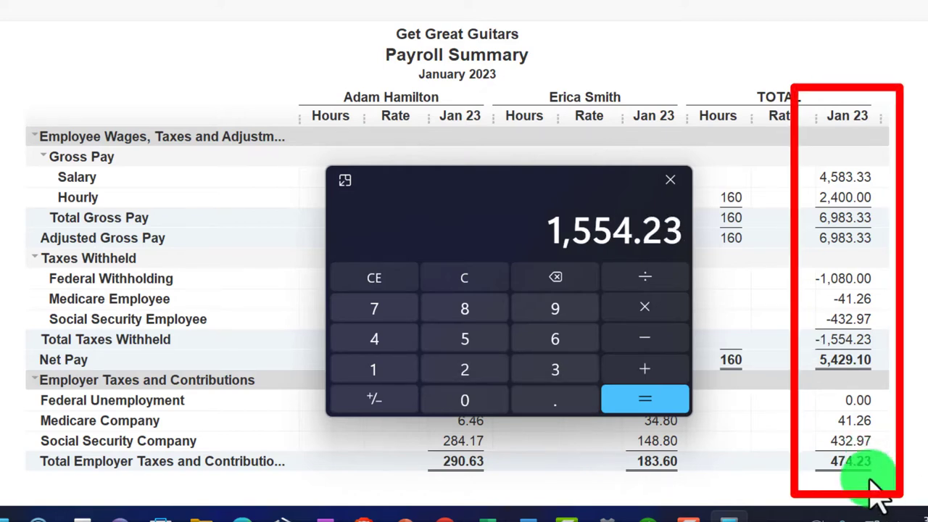
{"action": "type", "text": "474.23"}
{"action": "key", "text": "Return"}
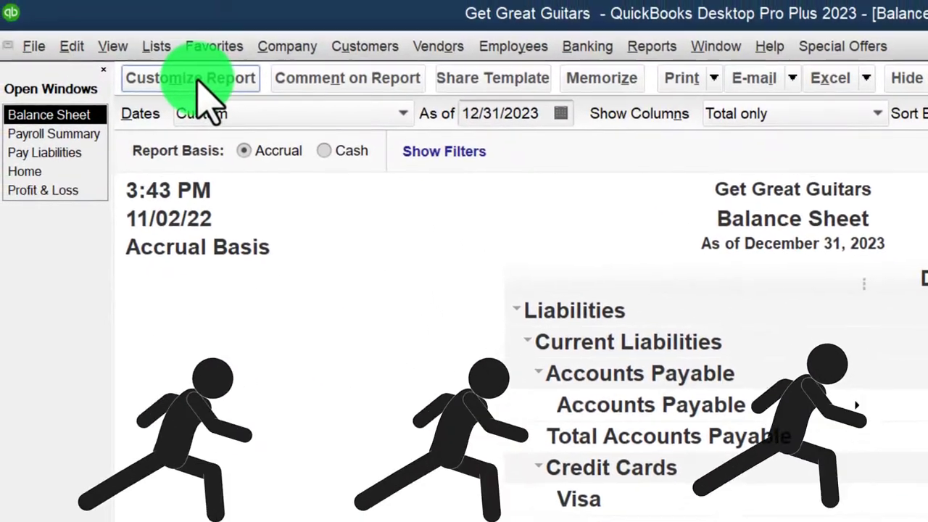
Step: Return to the Balance Sheet report, set its end date to 02/28/2023 and display the columns by Month
{"action": "left_click", "coordinate": [199, 76]}
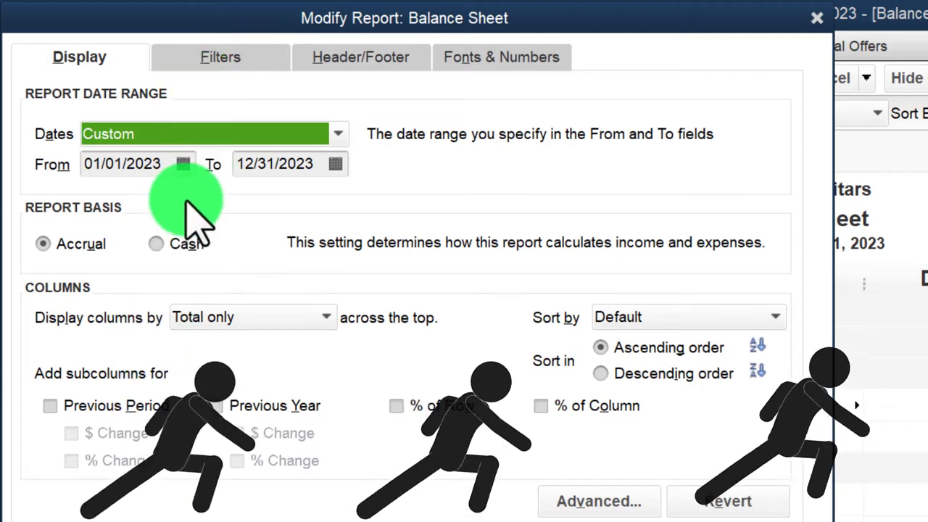
{"action": "key", "text": "Tab"}
{"action": "key", "text": "Tab"}
{"action": "type", "text": "02/2"}
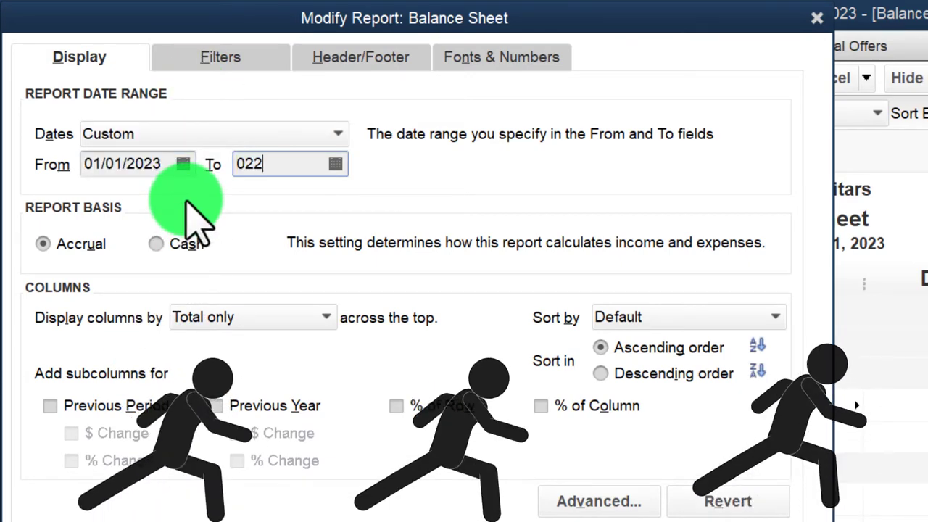
{"action": "type", "text": "8/2023"}
{"action": "key", "text": "Tab"}
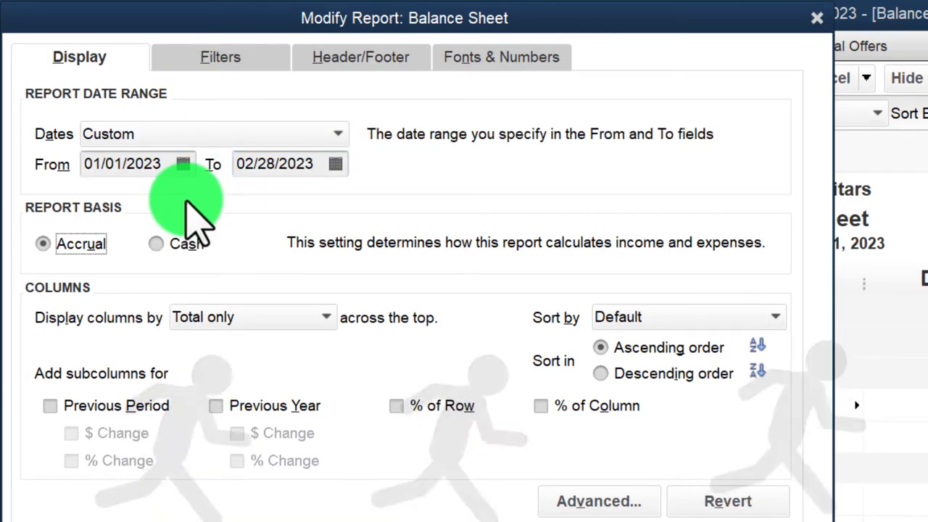
{"action": "left_click", "coordinate": [239, 322]}
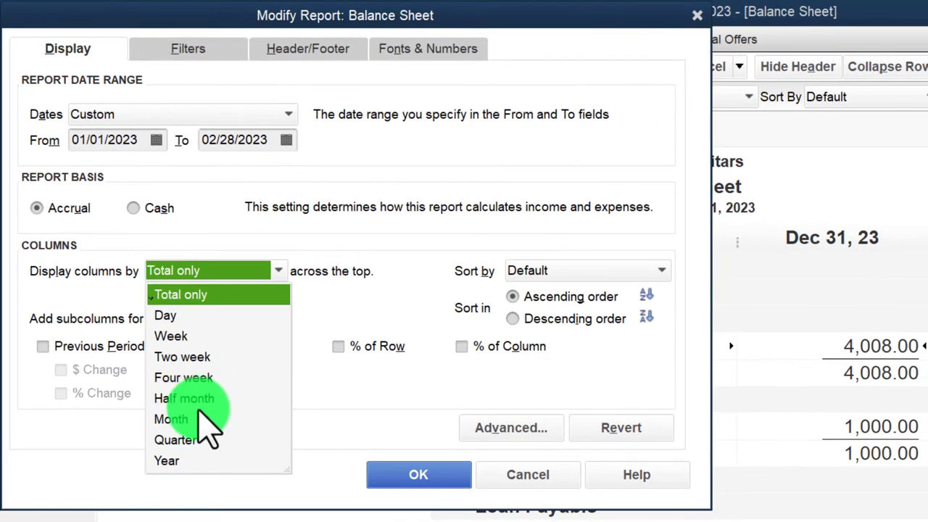
{"action": "left_click", "coordinate": [202, 417]}
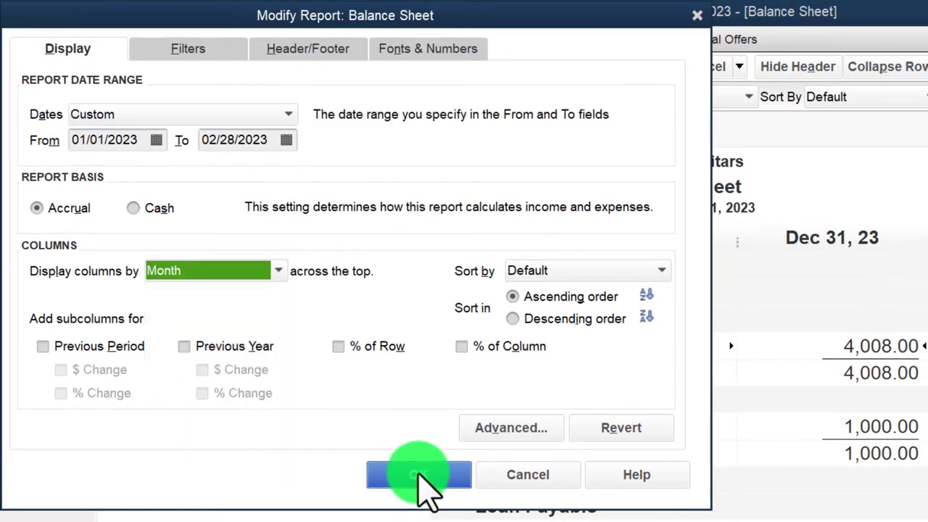
{"action": "left_click", "coordinate": [419, 472]}
{"action": "scroll", "coordinate": [355, 352], "scroll_direction": "down", "scroll_amount": 2}
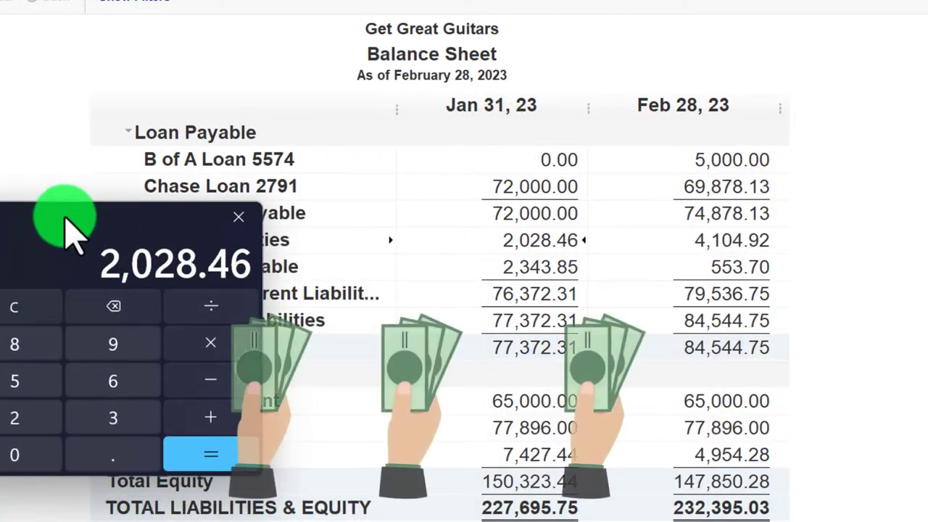
Step: Close the calculator and mark the Federal Withholding item for payment in the Pay Liabilities window
{"action": "left_click", "coordinate": [239, 216]}
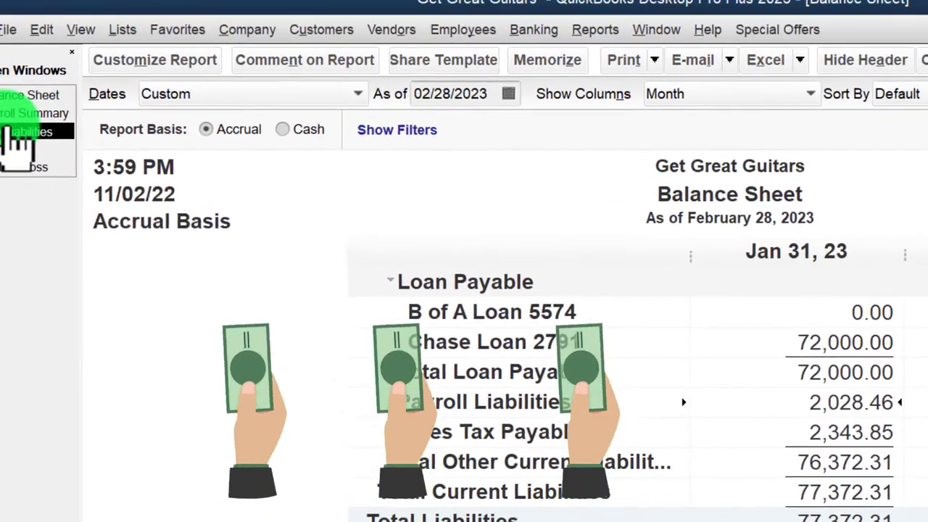
{"action": "left_click", "coordinate": [15, 134]}
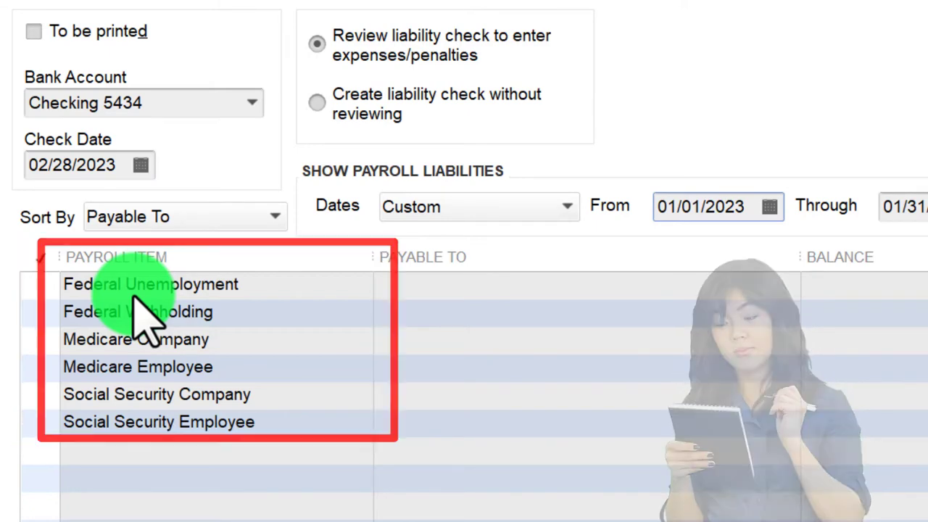
{"action": "left_click", "coordinate": [41, 312]}
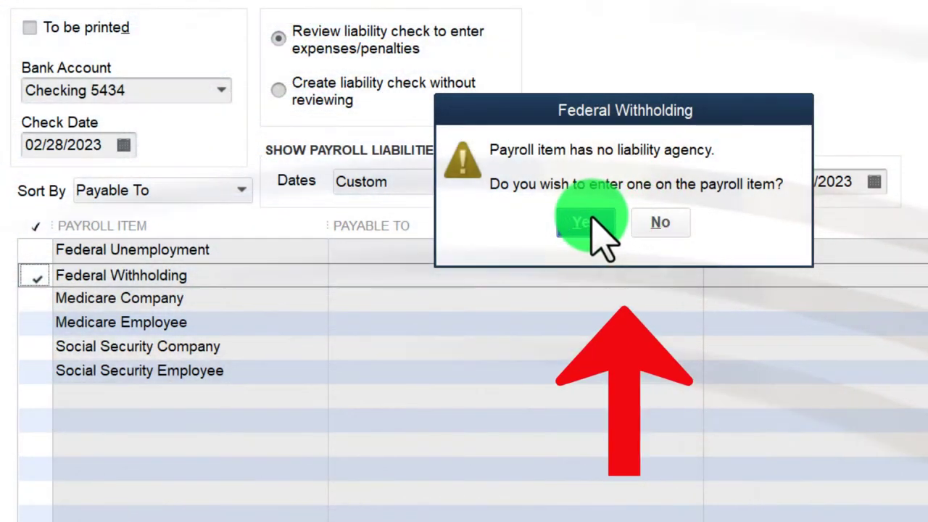
Step: Agree to add a liability agency to the Federal Withholding payroll item and enter US Treasury FIT as its name
{"action": "left_click", "coordinate": [589, 223]}
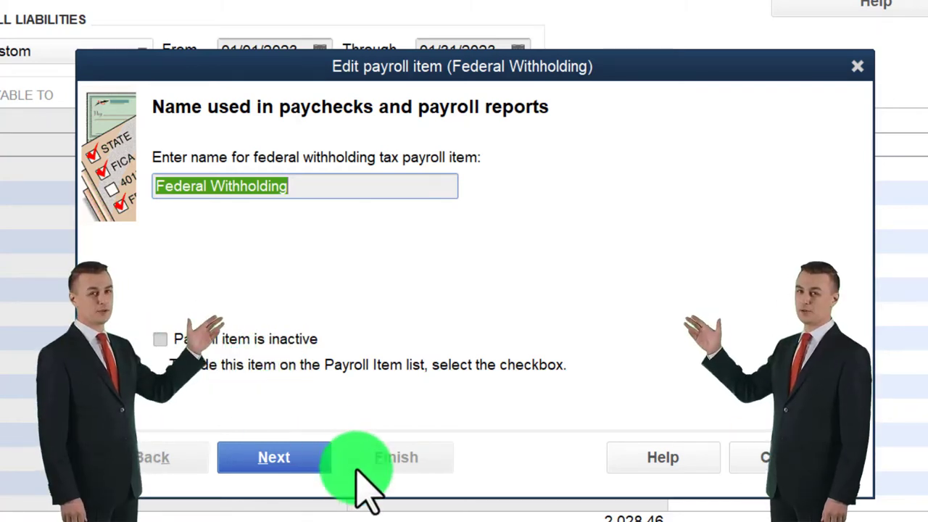
{"action": "left_click", "coordinate": [297, 458]}
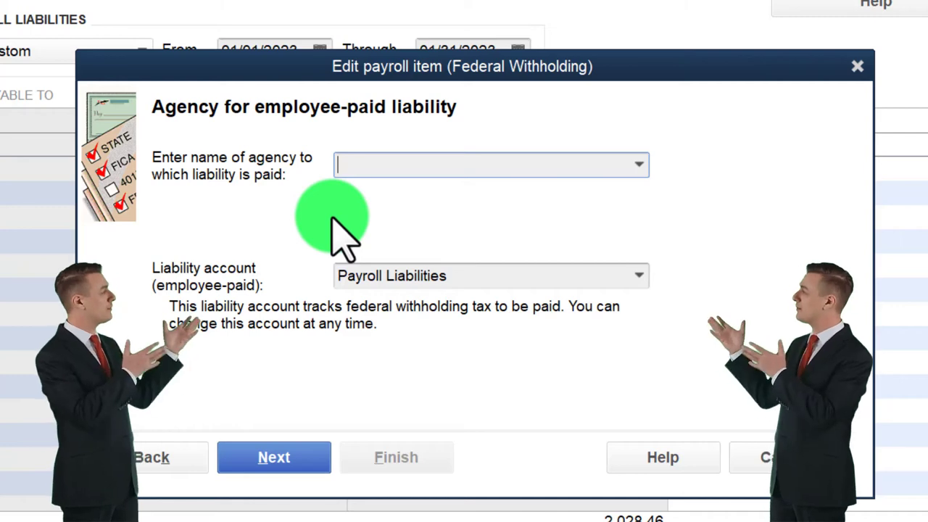
{"action": "type", "text": "Federeal"}
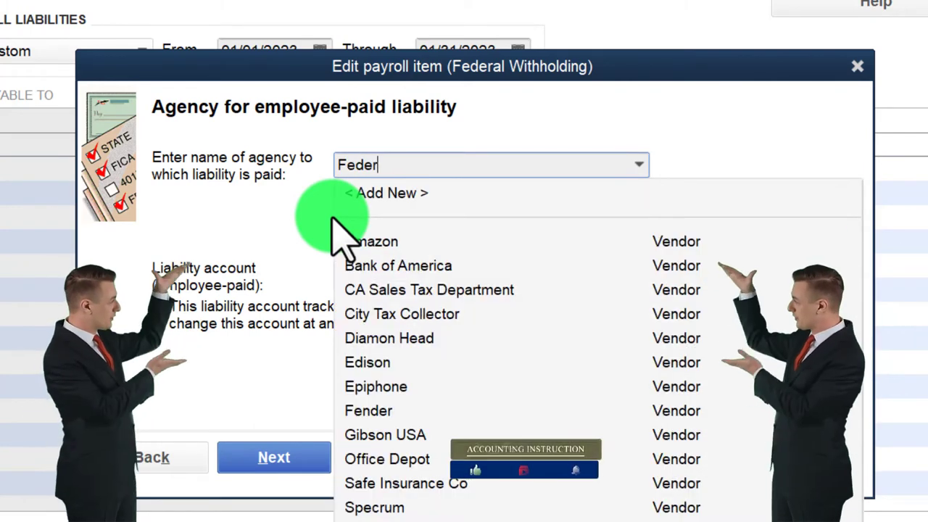
{"action": "key", "text": "BackSpace"}
{"action": "key", "text": "BackSpace"}
{"action": "key", "text": "BackSpace"}
{"action": "key", "text": "BackSpace"}
{"action": "type", "text": "Treasurey"}
{"action": "key", "text": "BackSpace"}
{"action": "key", "text": "BackSpace"}
{"action": "key", "text": "BackSpace"}
{"action": "key", "text": "BackSpace"}
{"action": "key", "text": "BackSpace"}
{"action": "key", "text": "BackSpace"}
{"action": "key", "text": "BackSpace"}
{"action": "key", "text": "BackSpace"}
{"action": "key", "text": "BackSpace"}
{"action": "type", "text": "US Tre"}
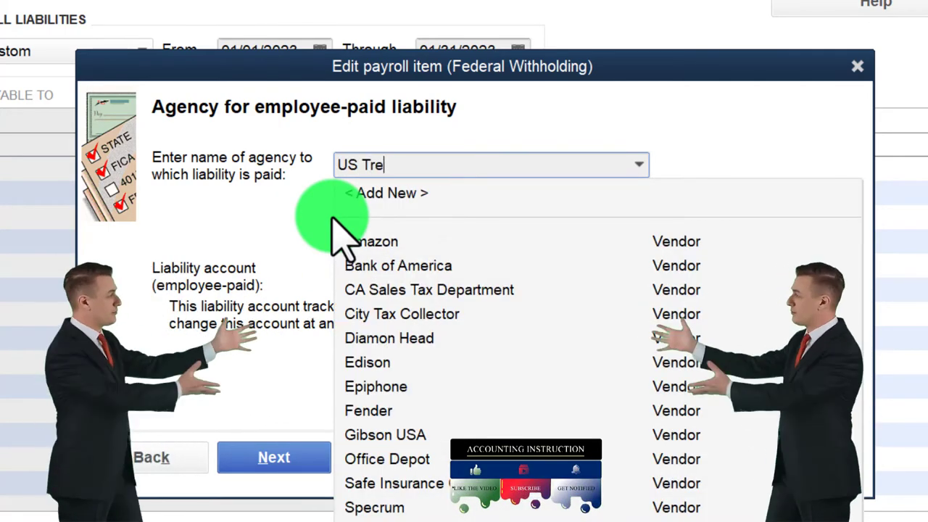
{"action": "type", "text": "asury FIT"}
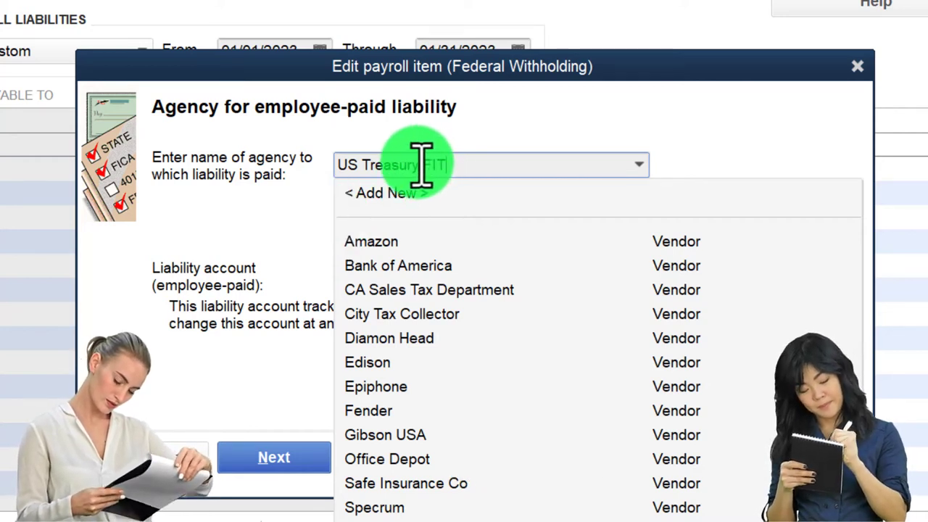
{"action": "left_click_drag", "start_coordinate": [420, 164], "coordinate": [282, 163]}
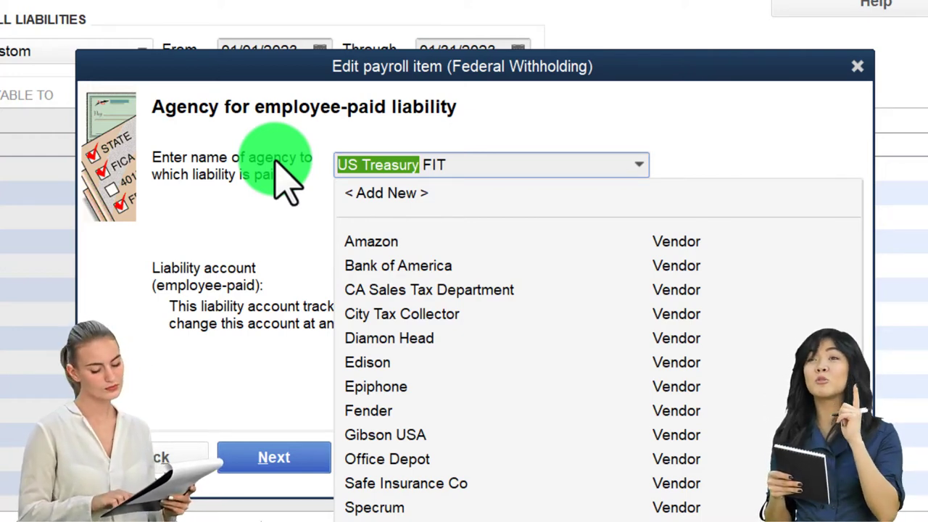
{"action": "left_click", "coordinate": [282, 182]}
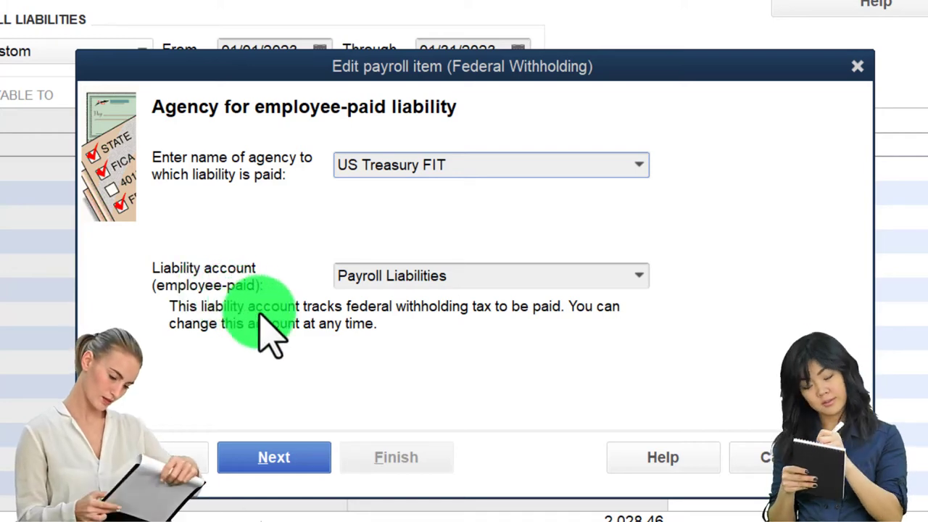
Step: Quick-add US Treasury FIT to the Vendor list and finish the Federal Withholding item, keeping its taxable compensation selections
{"action": "left_click", "coordinate": [276, 458]}
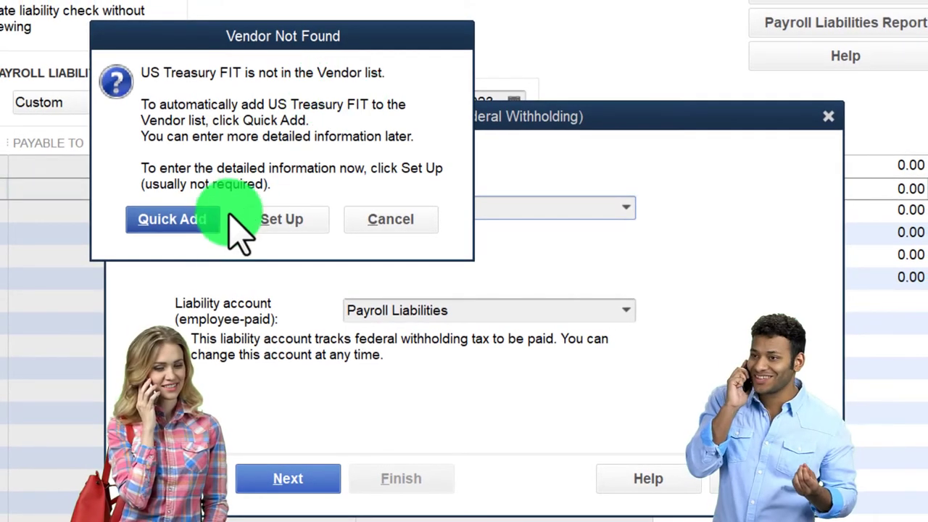
{"action": "left_click", "coordinate": [174, 220]}
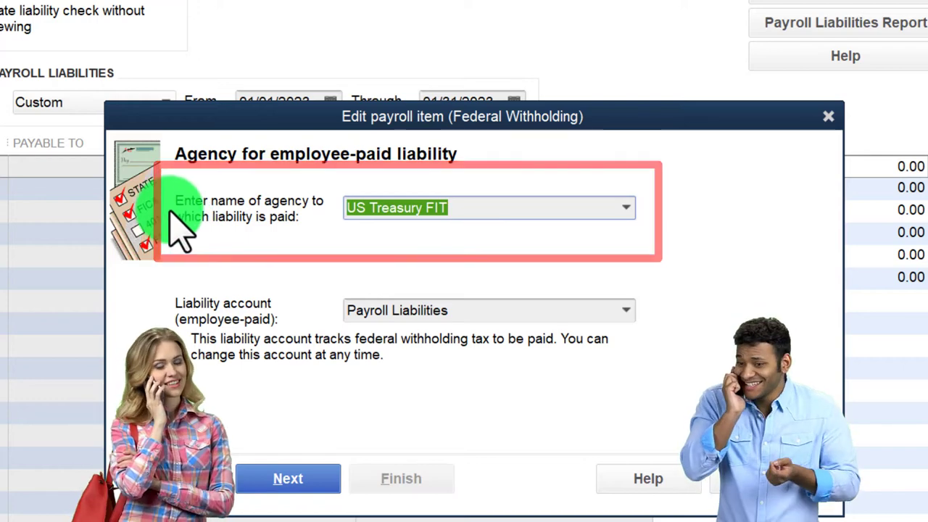
{"action": "left_click", "coordinate": [293, 484]}
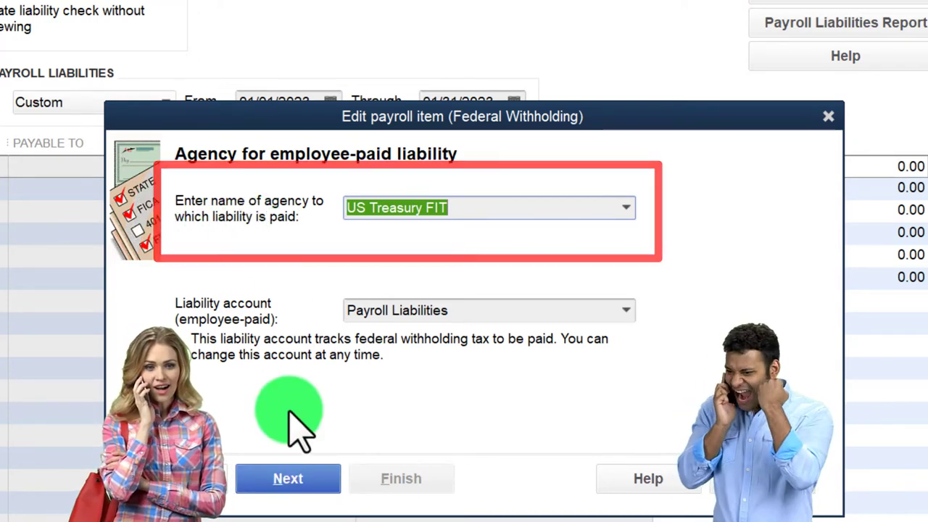
{"action": "left_click", "coordinate": [286, 479]}
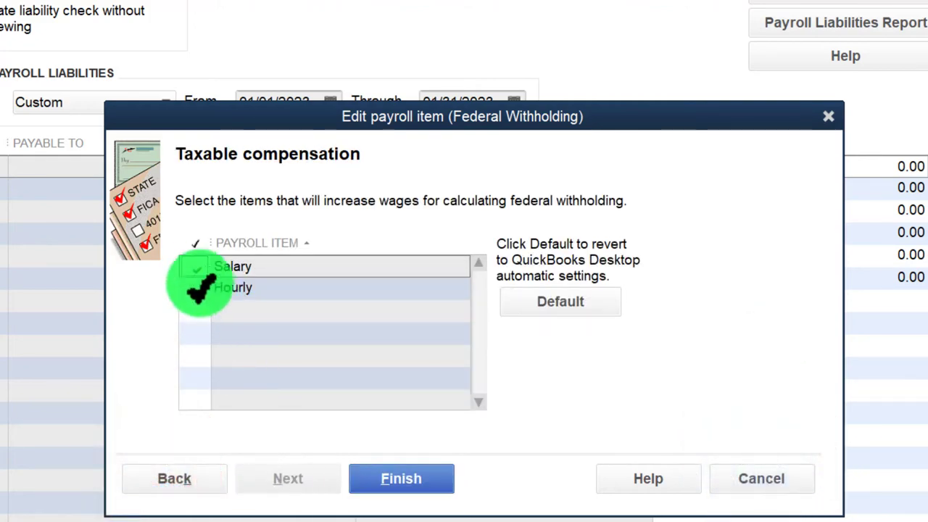
{"action": "left_click", "coordinate": [401, 480]}
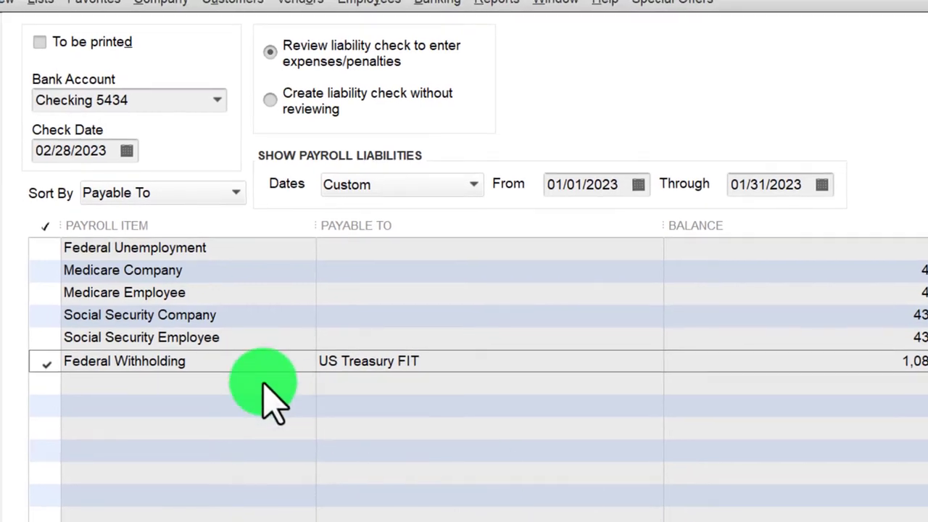
Step: Mark Medicare Company for payment and assign US Treasury Med Co as its liability agency, quick-adding it as a vendor
{"action": "left_click", "coordinate": [45, 270]}
{"action": "left_click", "coordinate": [555, 222]}
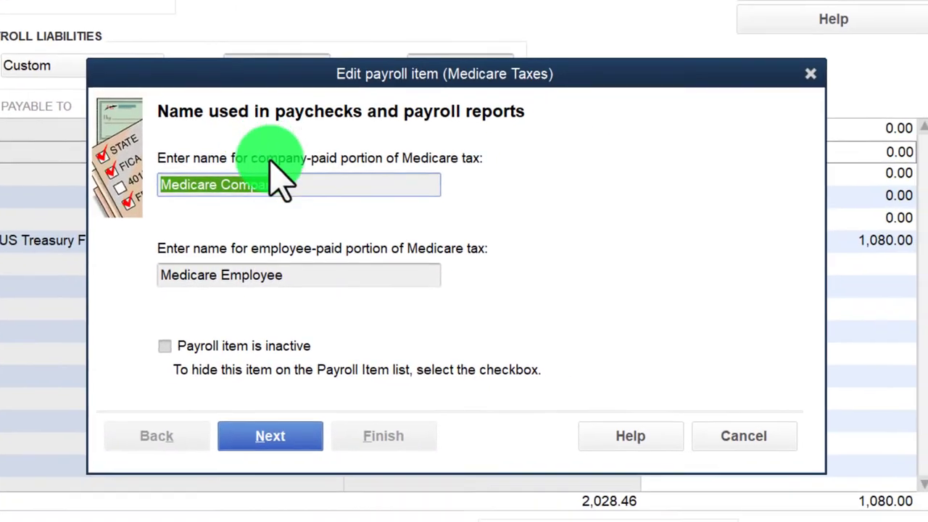
{"action": "left_click", "coordinate": [278, 442]}
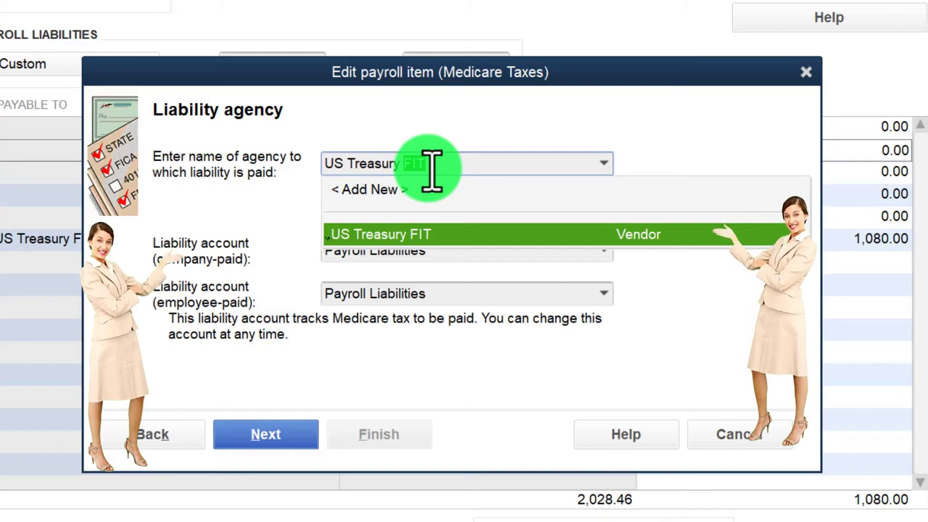
{"action": "type", "text": "Me"}
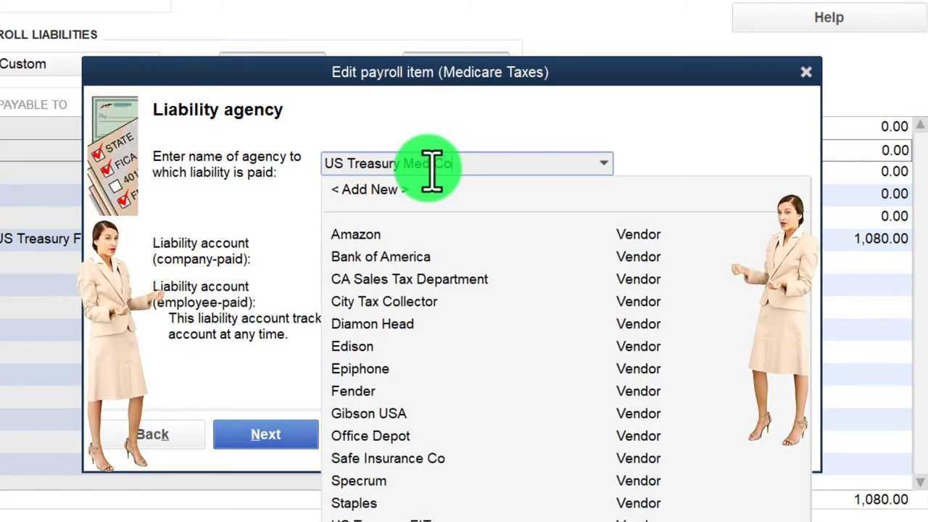
{"action": "type", "text": "d Co"}
{"action": "key", "text": "Tab"}
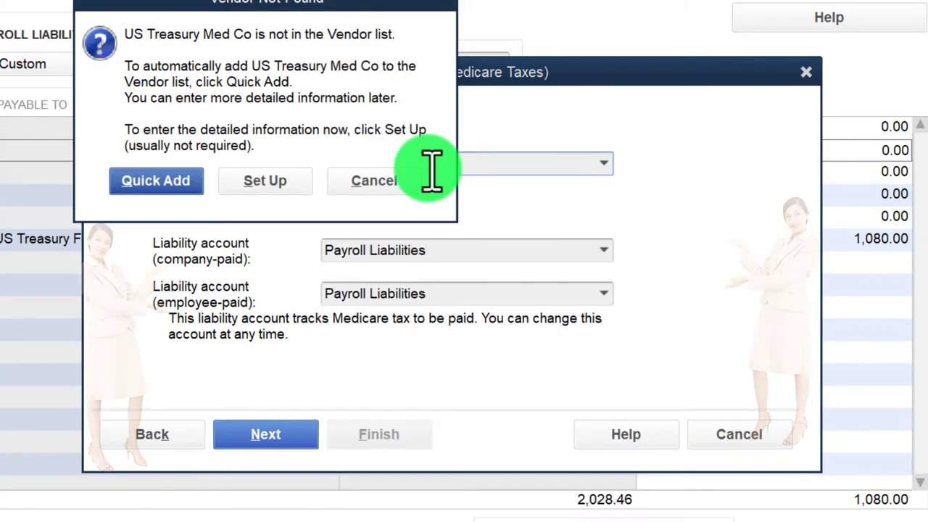
{"action": "left_click", "coordinate": [174, 180]}
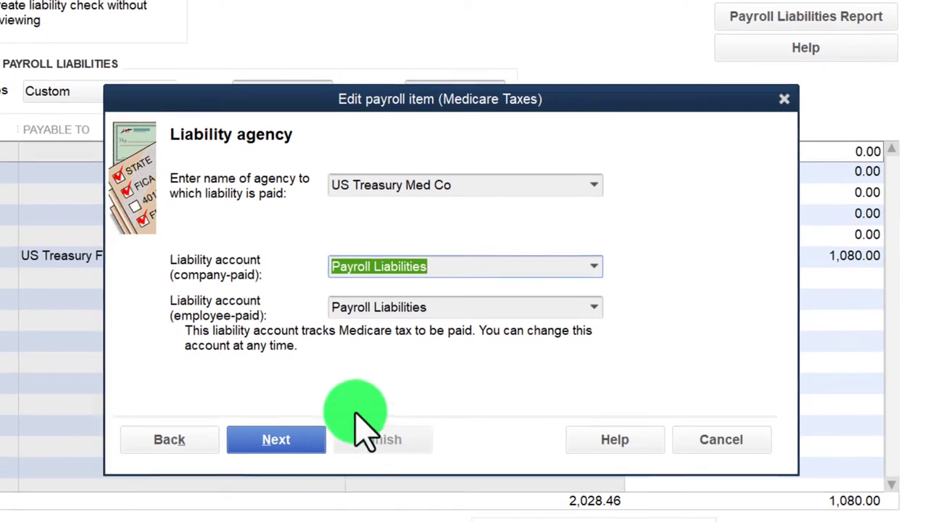
Step: Finish editing the Medicare Taxes item, keeping its liability accounts, Payroll Taxes expense account and tax rates
{"action": "left_click", "coordinate": [308, 443]}
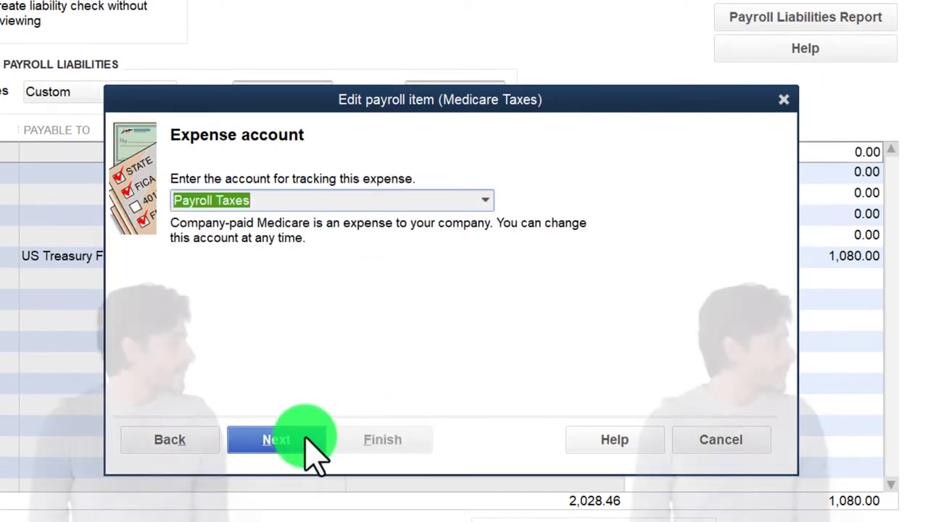
{"action": "left_click", "coordinate": [310, 444]}
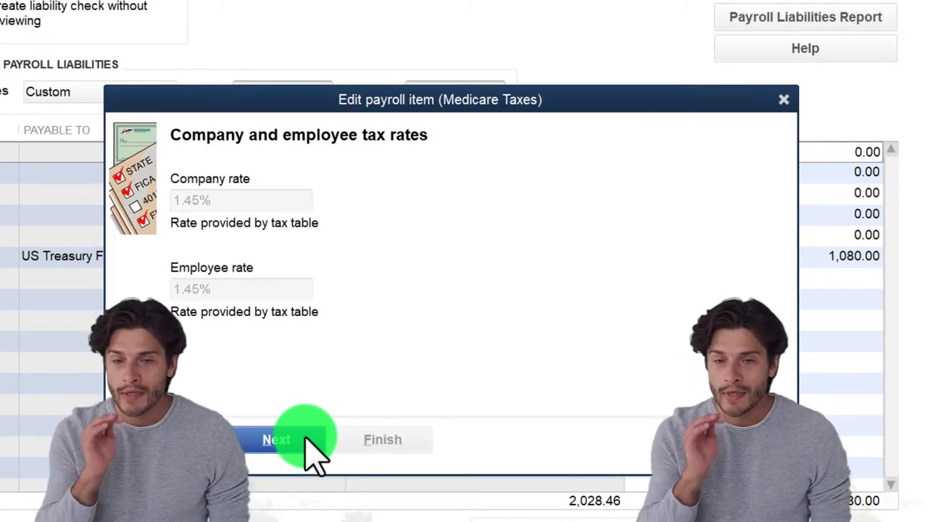
{"action": "left_click", "coordinate": [308, 444]}
{"action": "left_click", "coordinate": [394, 441]}
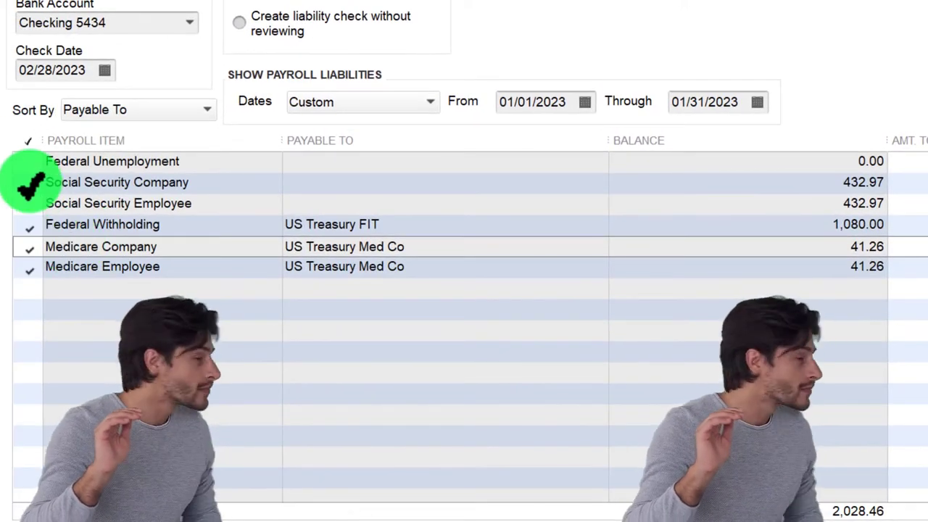
Step: Mark Social Security Company for payment and assign US Treasury SS Co as its liability agency, quick-adding it as a vendor
{"action": "left_click", "coordinate": [28, 182]}
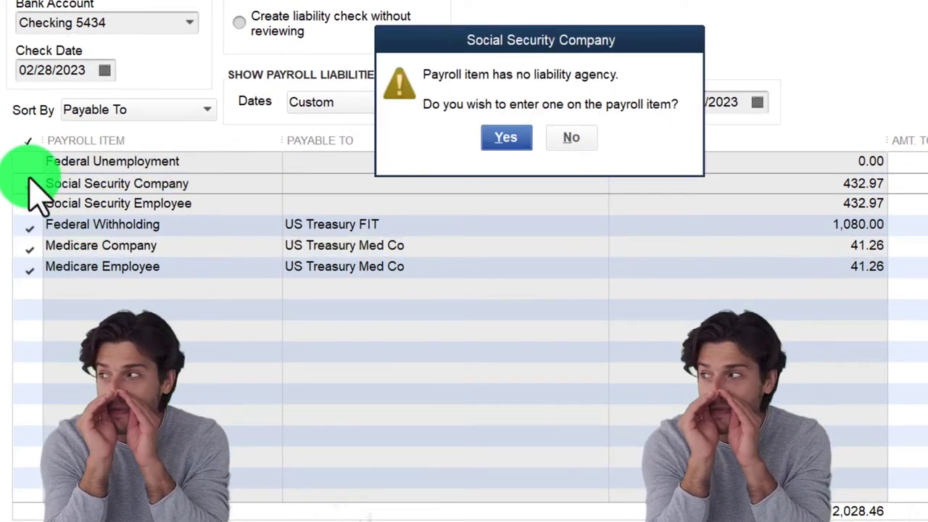
{"action": "left_click", "coordinate": [480, 144]}
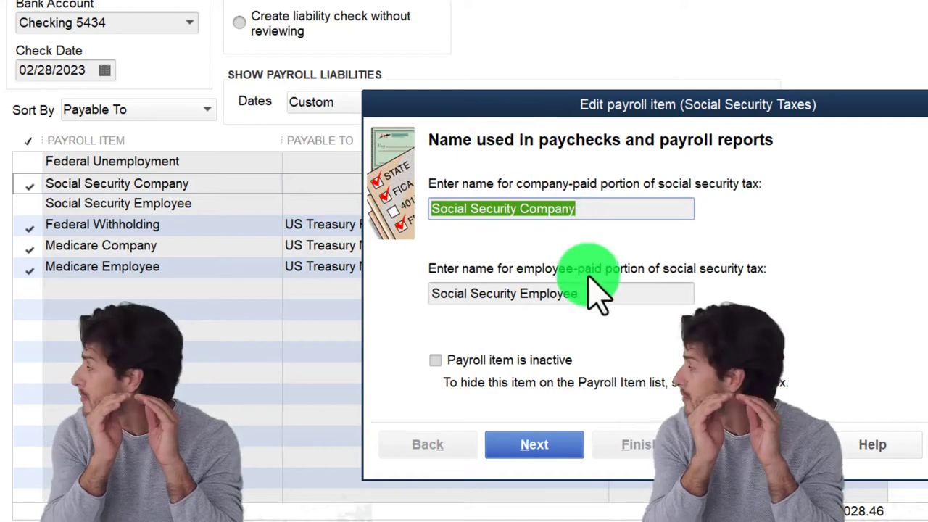
{"action": "left_click", "coordinate": [559, 445]}
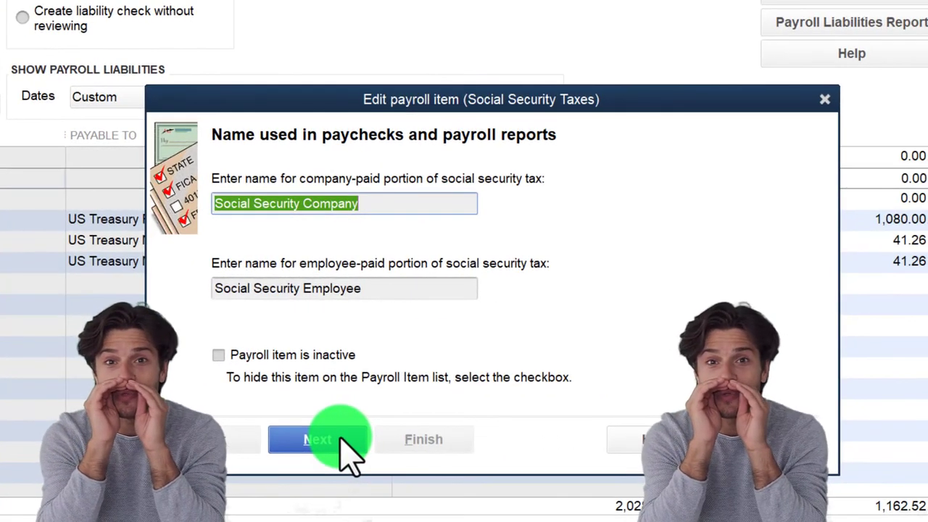
{"action": "left_click", "coordinate": [348, 439]}
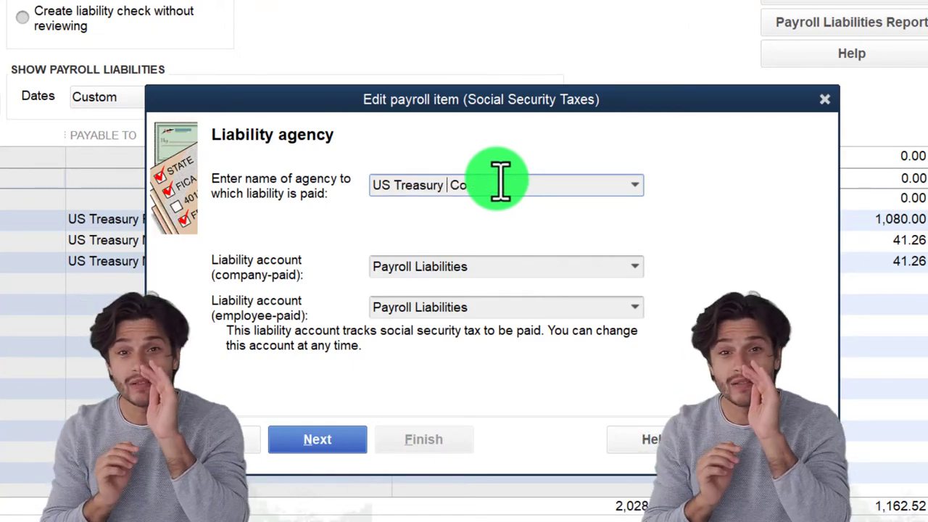
{"action": "left_click", "coordinate": [326, 442]}
{"action": "left_click", "coordinate": [240, 211]}
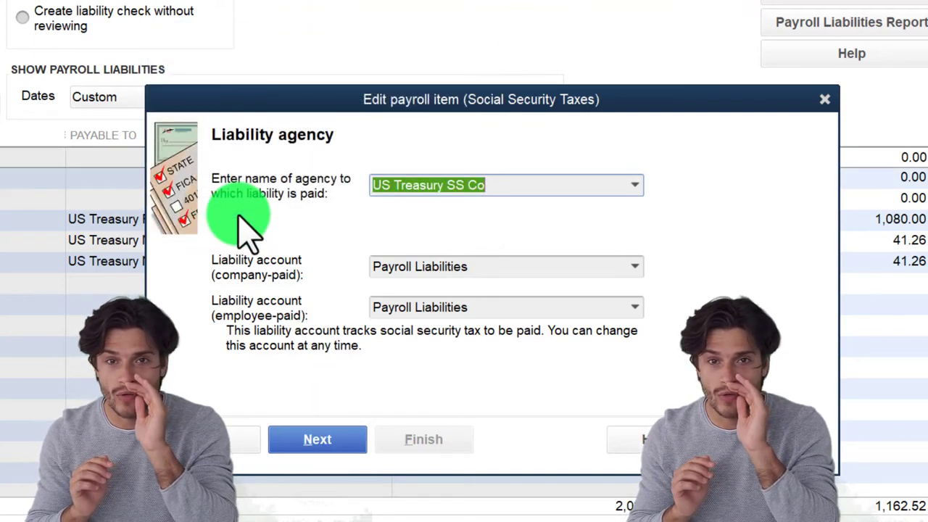
Step: Finish editing the Social Security Taxes item, keeping its Payroll Taxes expense account, tax rates and taxable compensation selections
{"action": "left_click", "coordinate": [339, 439]}
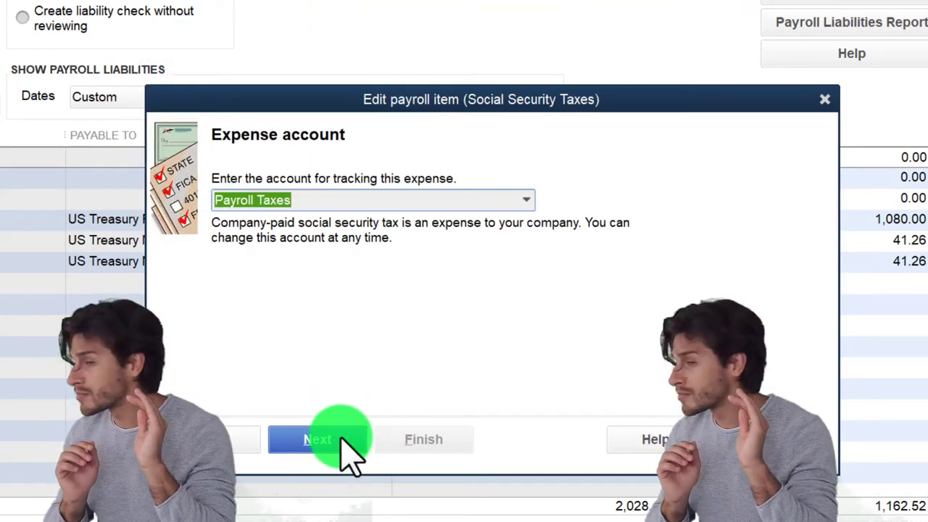
{"action": "left_click", "coordinate": [341, 436]}
{"action": "left_click", "coordinate": [346, 439]}
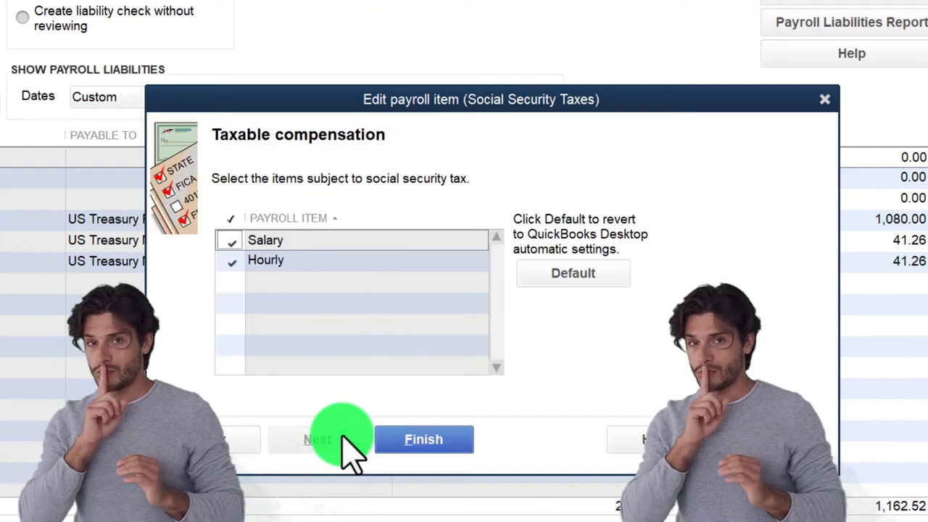
{"action": "left_click", "coordinate": [413, 438]}
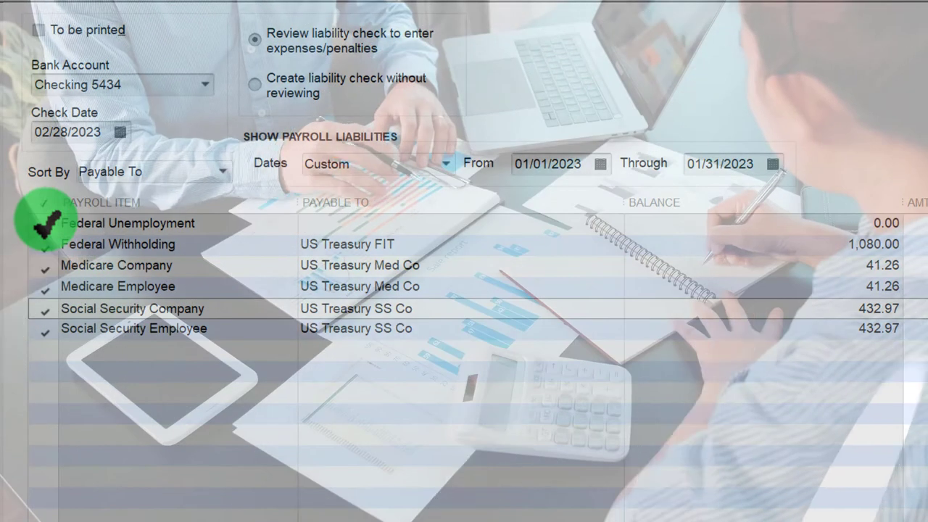
Step: Create the 02/28/2023 liability checks from Checking 5434 for the marked federal withholding, Medicare and social security items
{"action": "left_click", "coordinate": [45, 223]}
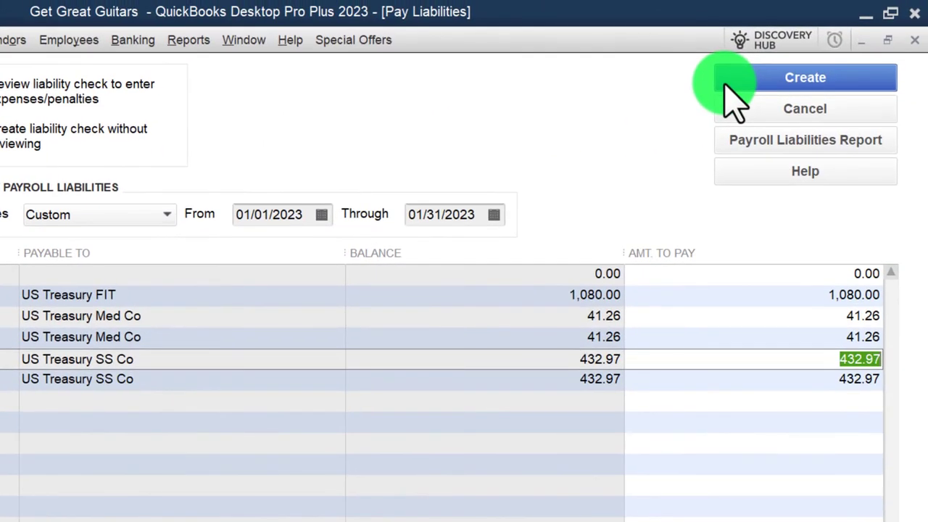
{"action": "left_click", "coordinate": [725, 82]}
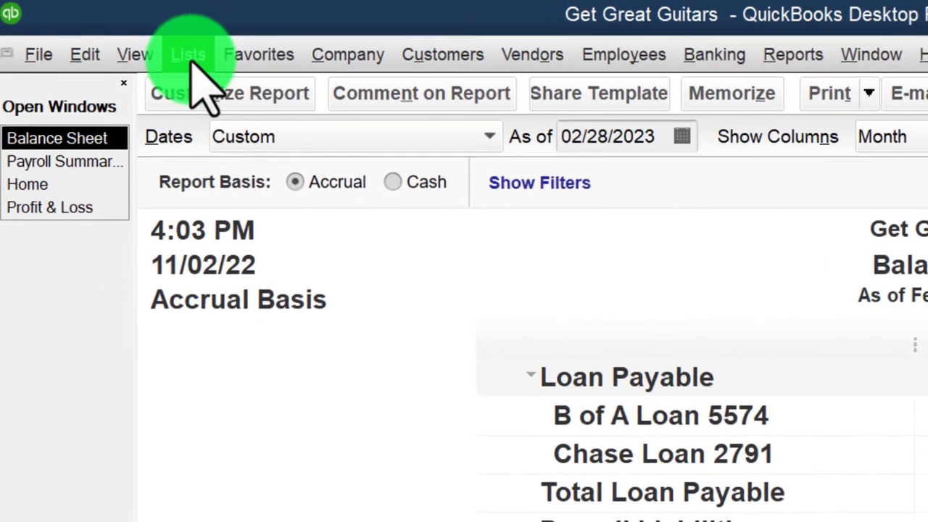
Step: Open the Checking 5434 register and examine the US Treasury liability checks 1024, 1025 and 1026
{"action": "left_click", "coordinate": [720, 56]}
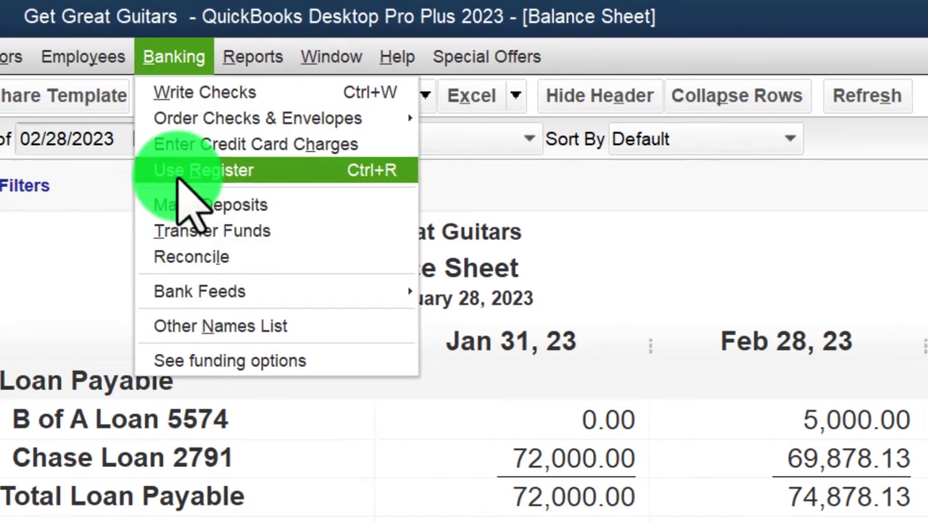
{"action": "left_click", "coordinate": [192, 170]}
{"action": "left_click", "coordinate": [174, 250]}
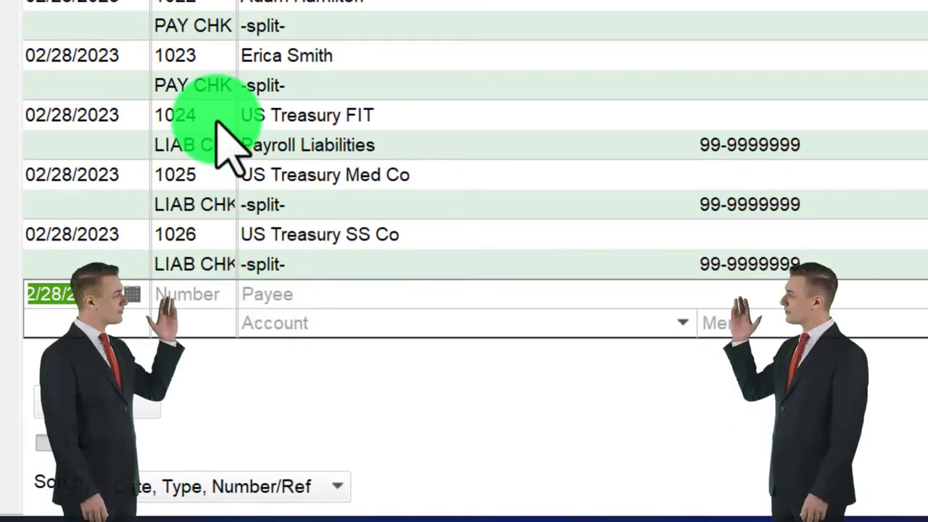
{"action": "left_click", "coordinate": [217, 118]}
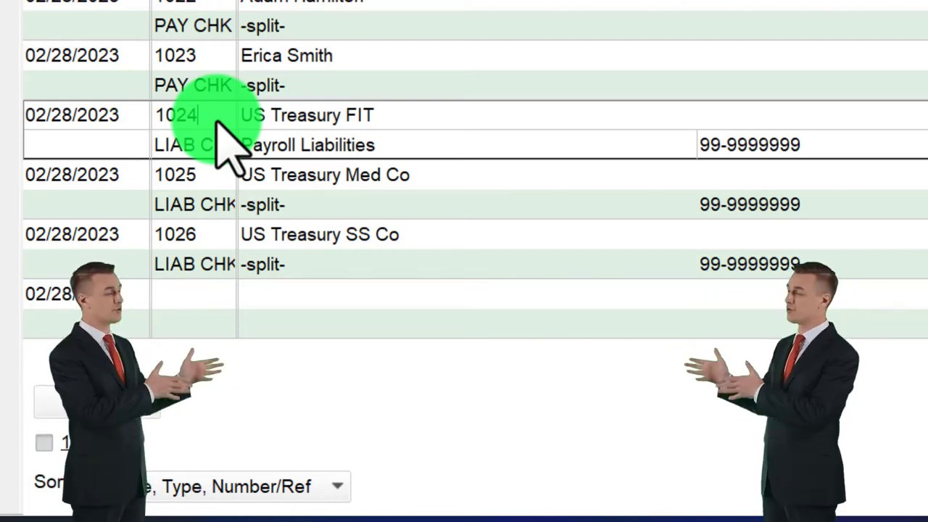
{"action": "left_click", "coordinate": [457, 182]}
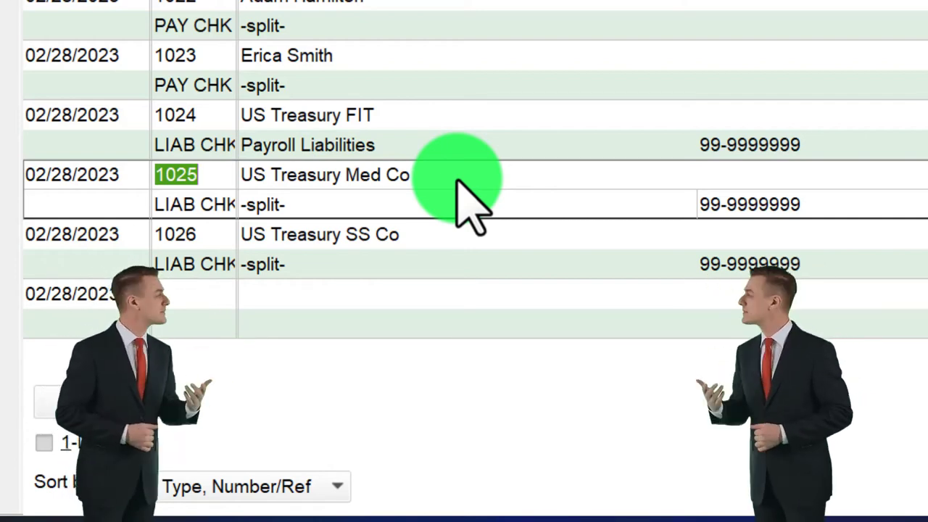
{"action": "left_click", "coordinate": [445, 239]}
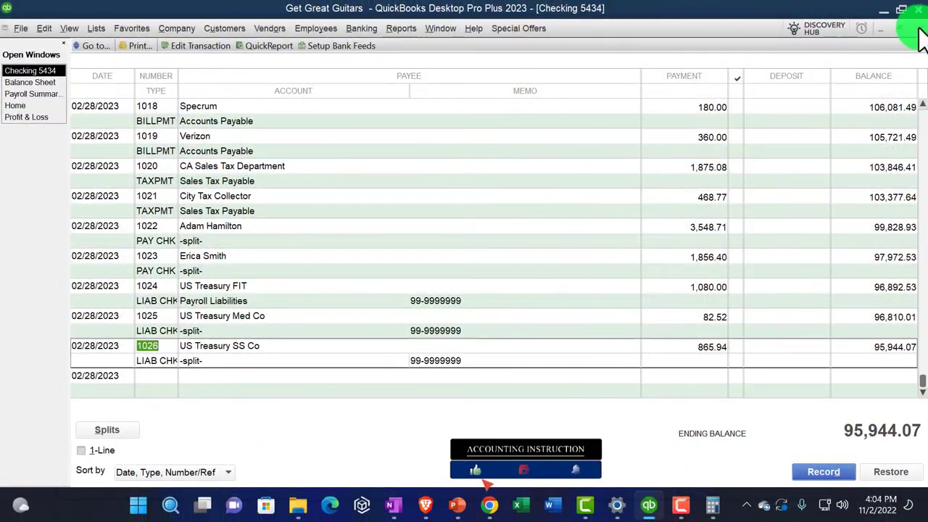
Step: Close the Checking 5434 register and examine the transactions behind the February 28, 2023 Payroll Liabilities balance on the Balance Sheet
{"action": "left_click", "coordinate": [918, 31]}
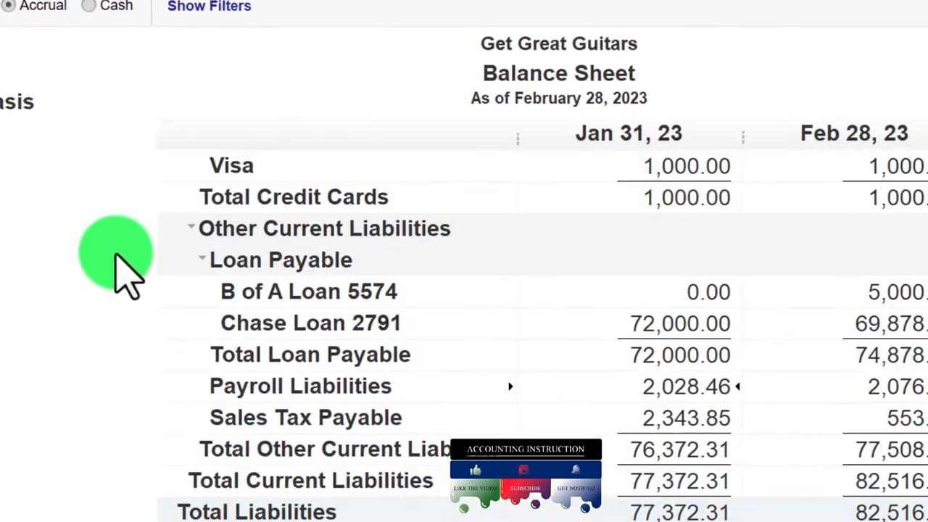
{"action": "scroll", "coordinate": [119, 275], "scroll_direction": "up", "scroll_amount": 4}
{"action": "scroll", "coordinate": [29, 190], "scroll_direction": "down", "scroll_amount": 5}
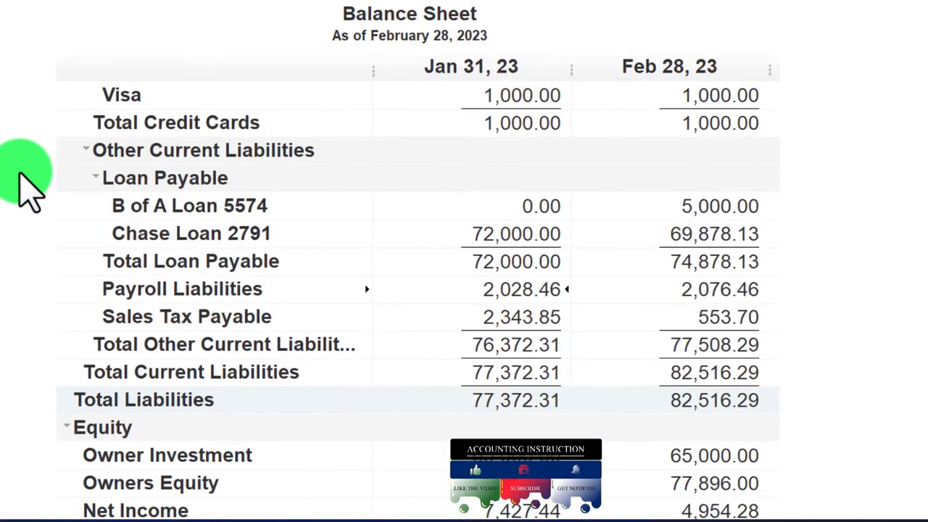
{"action": "scroll", "coordinate": [29, 190], "scroll_direction": "up", "scroll_amount": 1}
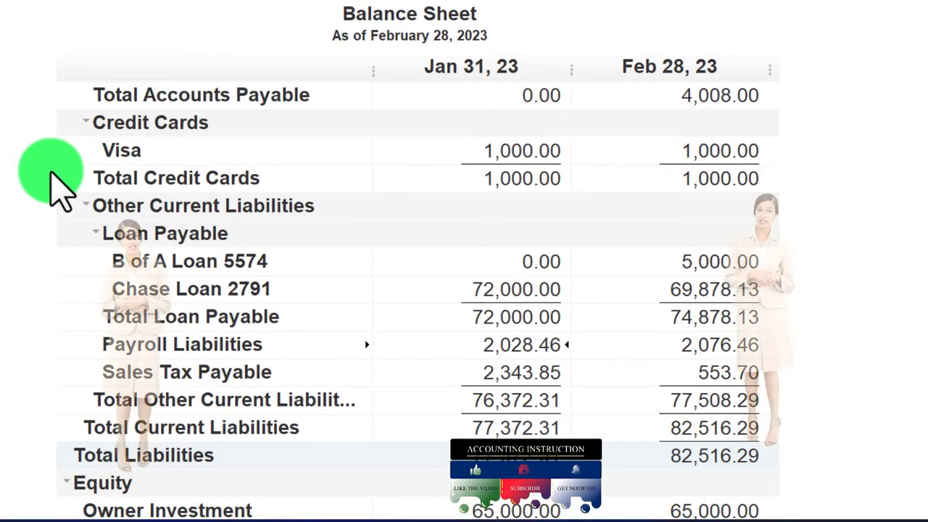
{"action": "double_click", "coordinate": [701, 343]}
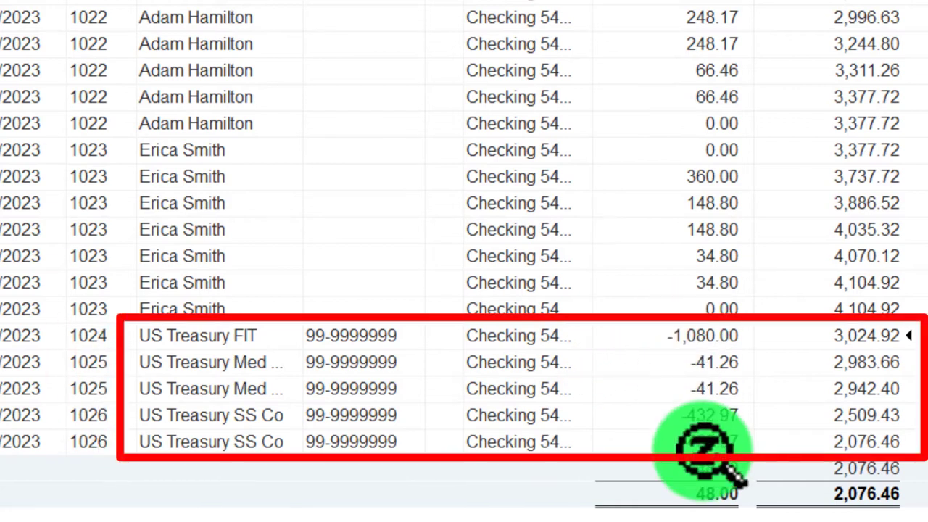
{"action": "key", "text": "Down"}
{"action": "key", "text": "Down"}
{"action": "key", "text": "Down"}
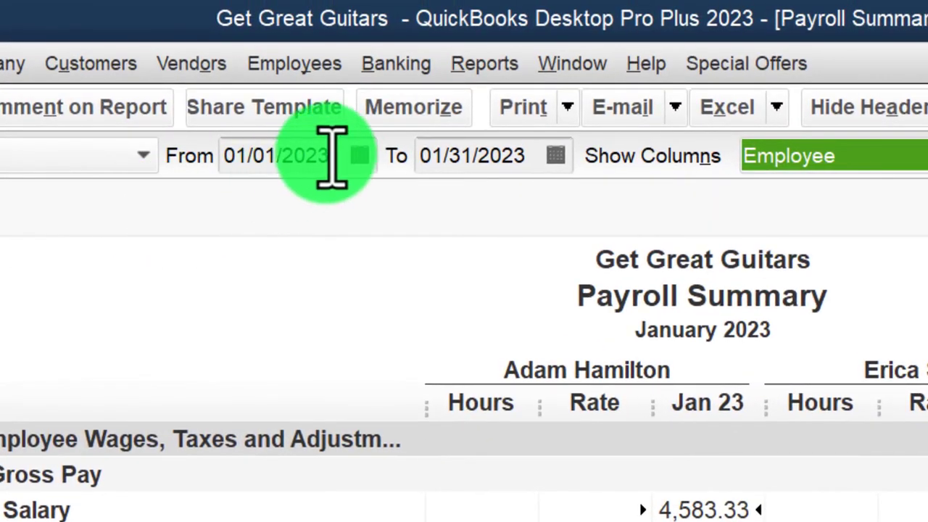
Step: Set the Payroll Summary date range to 02/01/2023 through 02/28/2023
{"action": "left_click_drag", "start_coordinate": [332, 156], "coordinate": [22, 155]}
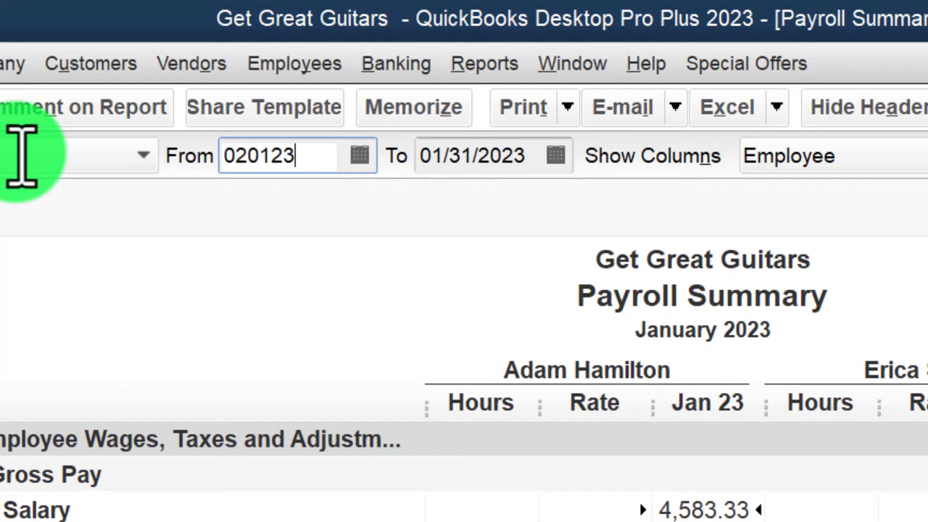
{"action": "key", "text": "Tab"}
{"action": "key", "text": "Tab"}
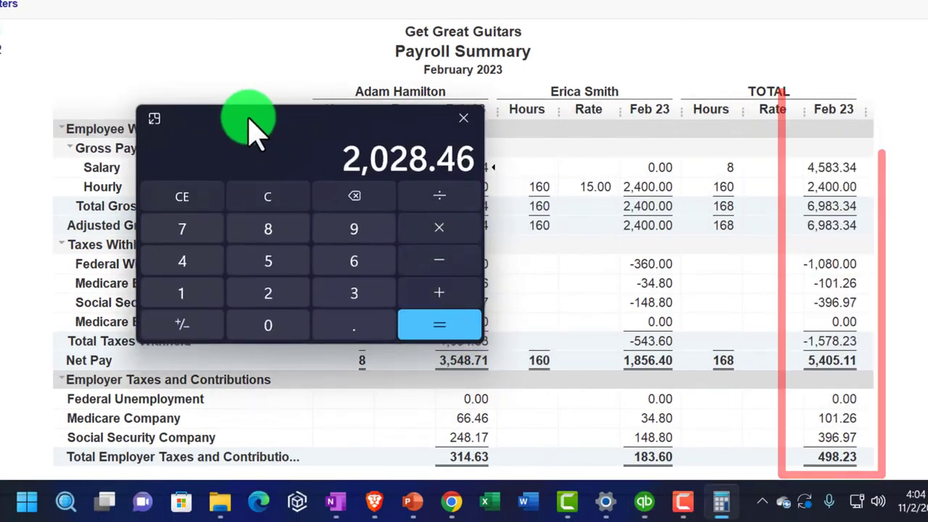
Step: Switch to Calculator and add the February total taxes withheld, 1578.23, to the employer taxes and contributions, 498.23
{"action": "left_click", "coordinate": [269, 197]}
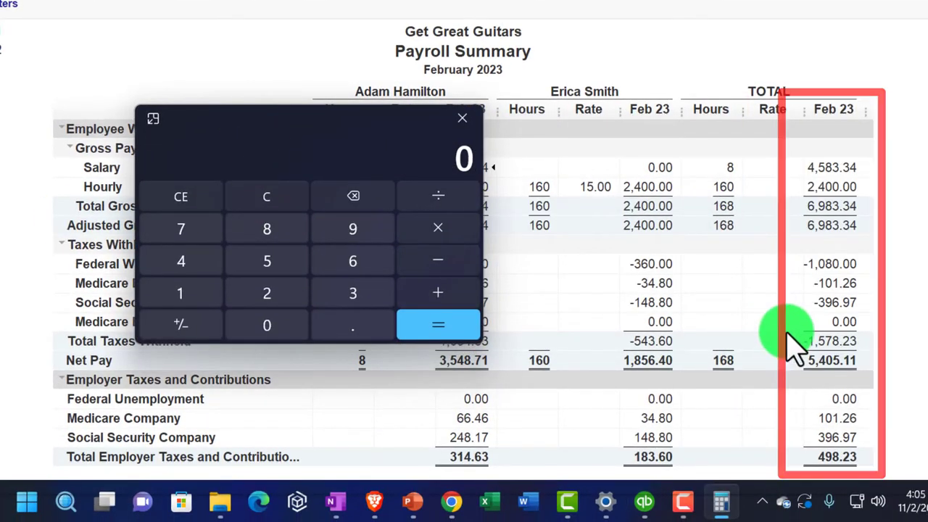
{"action": "type", "text": "1578.23"}
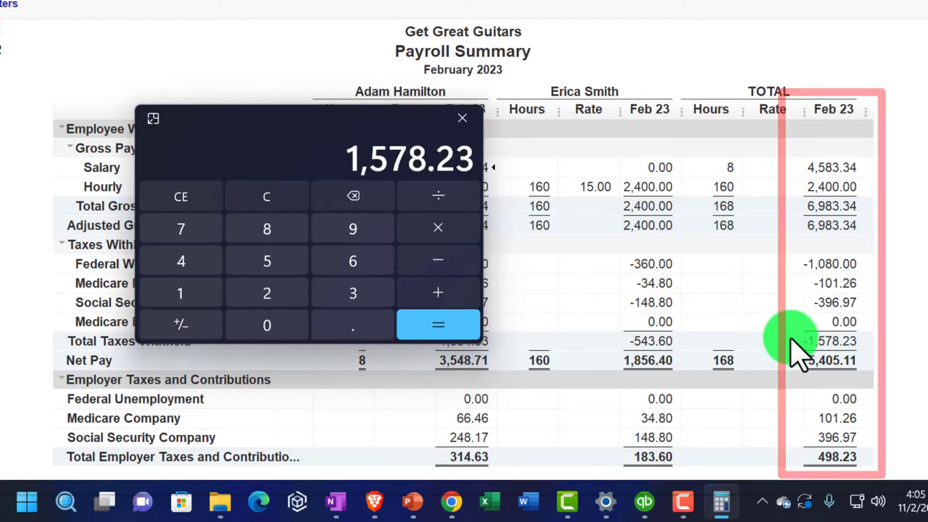
{"action": "type", "text": "+498.23"}
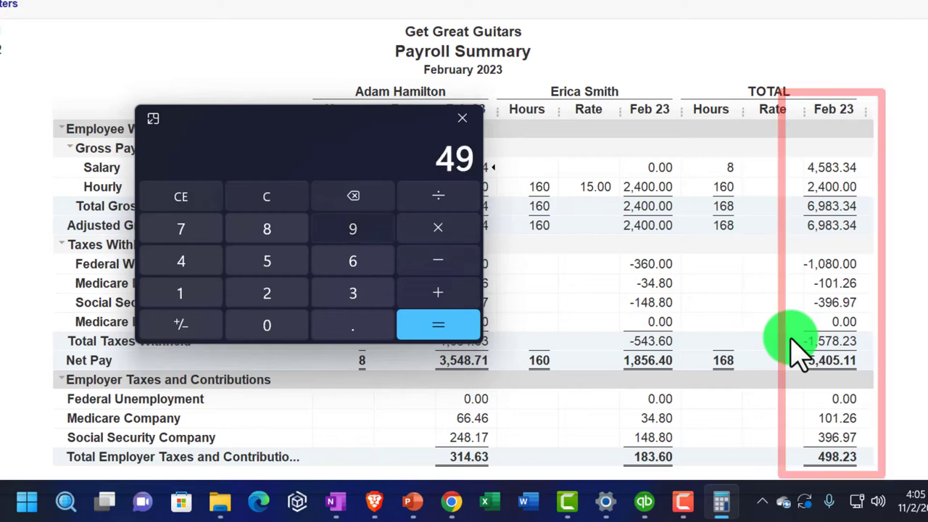
{"action": "key", "text": "Return"}
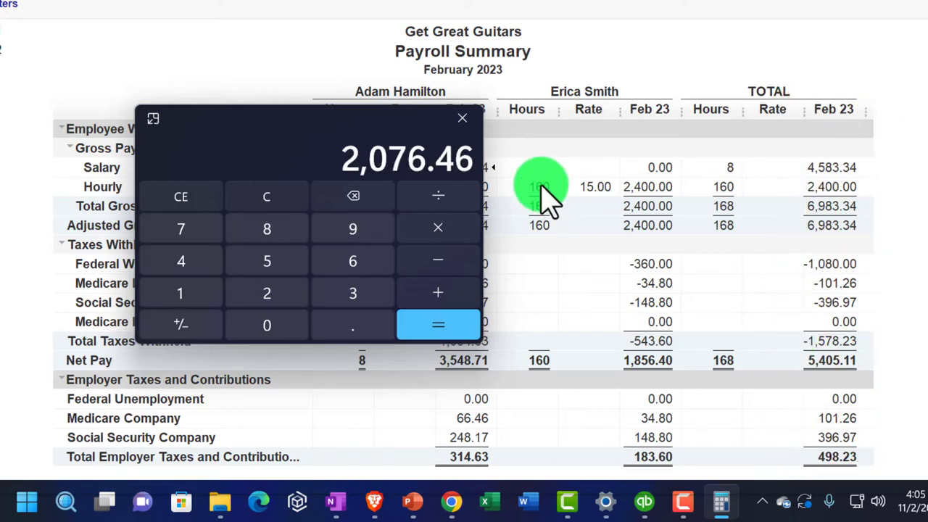
{"action": "left_click", "coordinate": [313, 130]}
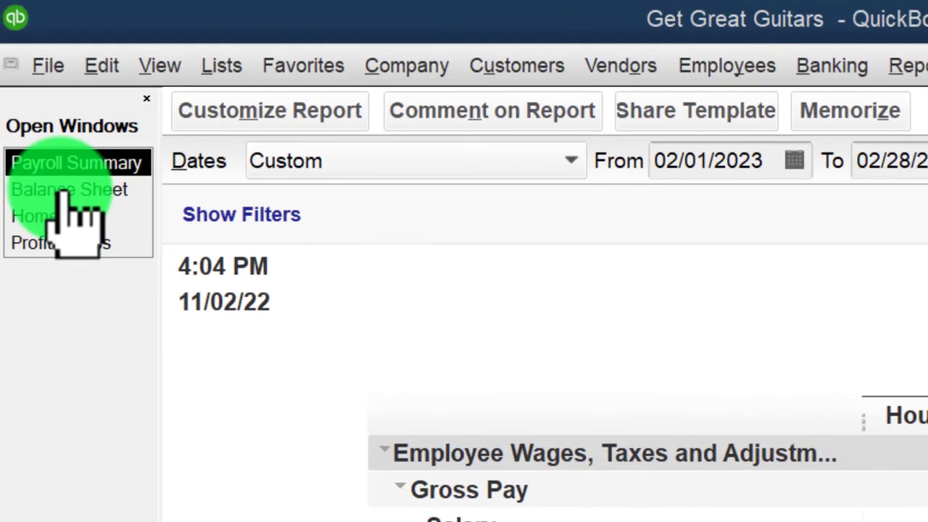
Step: Compare the calculated sum with February's Payroll Liabilities on the Balance Sheet, moving Calculator out of the way
{"action": "left_click", "coordinate": [64, 190]}
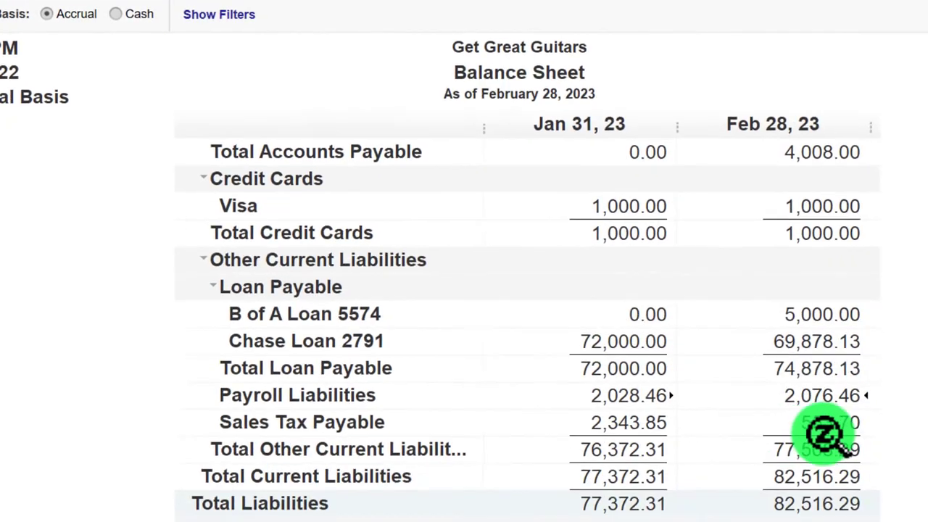
{"action": "key", "text": "alt+Tab"}
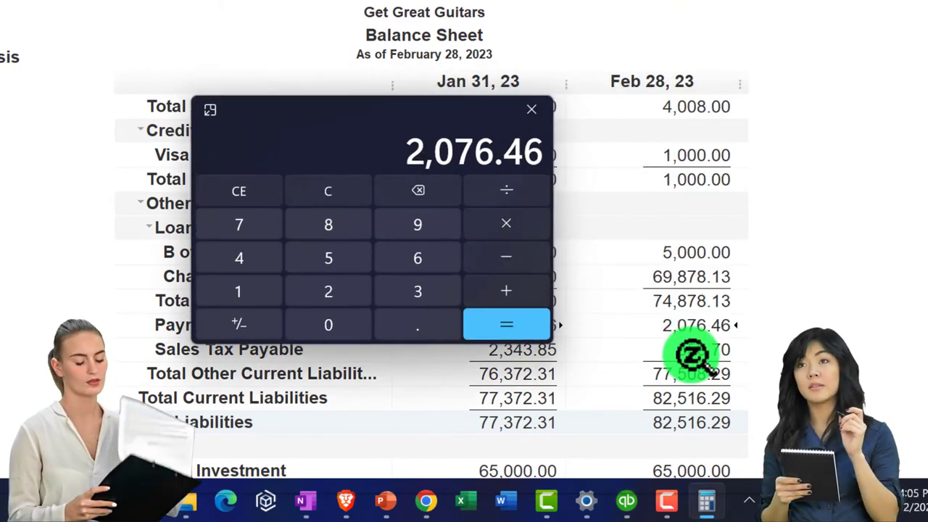
{"action": "left_click", "coordinate": [696, 339]}
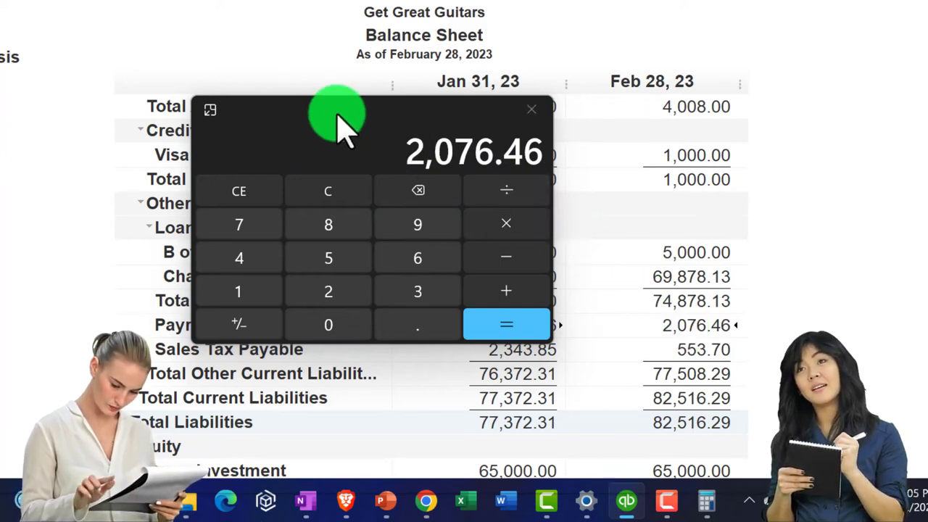
{"action": "left_click_drag", "start_coordinate": [324, 123], "coordinate": [927, 106]}
Step: Drill into the February 28 Checking 5434 balance on the Balance Sheet and open the US Treasury FIT liability check 1024
{"action": "scroll", "coordinate": [410, 311], "scroll_direction": "up", "scroll_amount": 10}
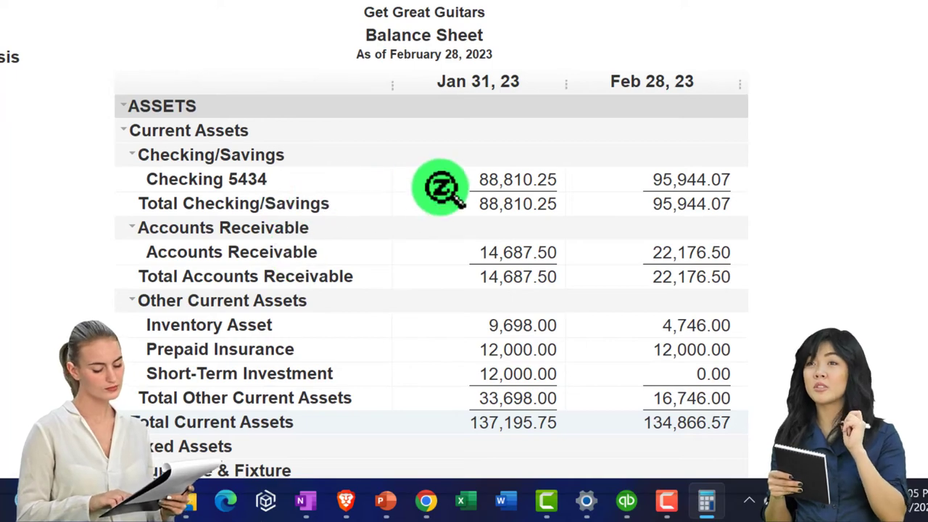
{"action": "double_click", "coordinate": [678, 182]}
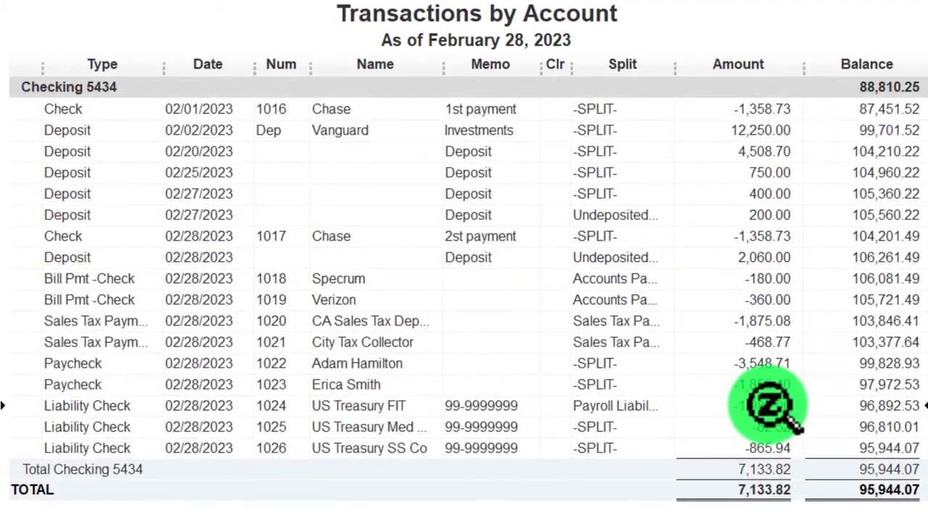
{"action": "double_click", "coordinate": [766, 406]}
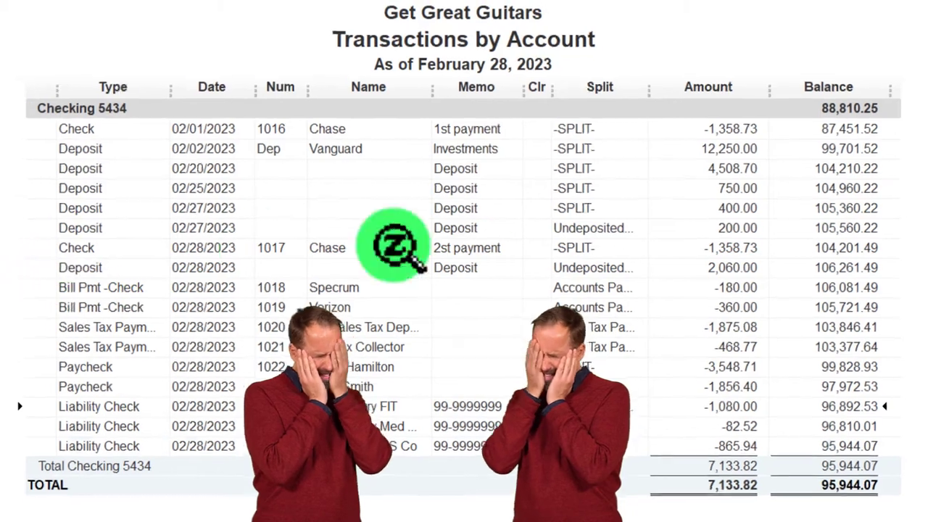
Step: Open check 1017 to Chase, examine its expense and item details, and close it
{"action": "double_click", "coordinate": [765, 247]}
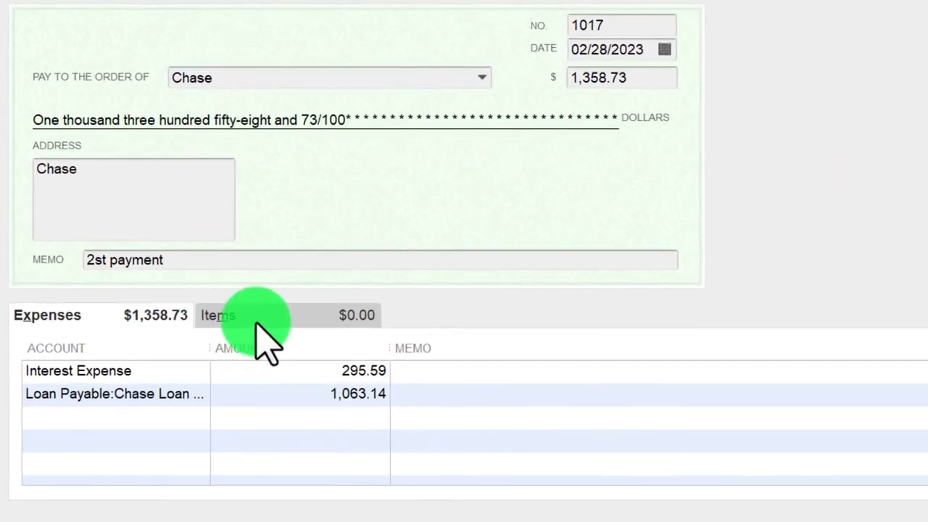
{"action": "left_click", "coordinate": [185, 348]}
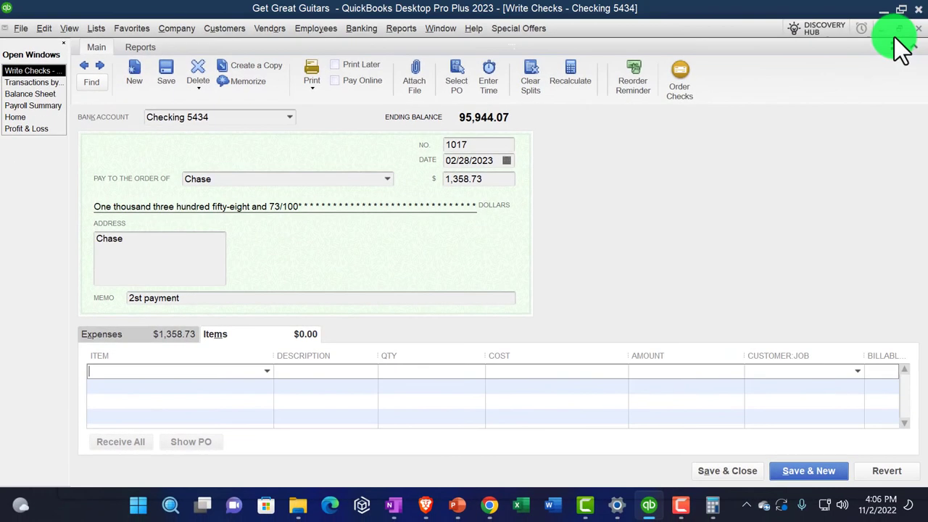
{"action": "left_click", "coordinate": [915, 29]}
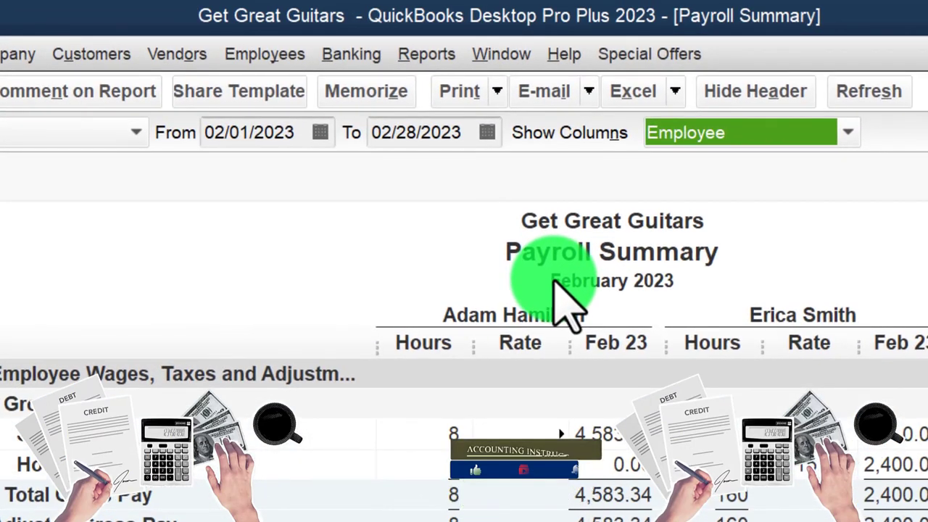
Step: Set the Payroll Summary date range to 01/01/2023 through 03/31/2023 and look over the preset date ranges
{"action": "left_click", "coordinate": [306, 138]}
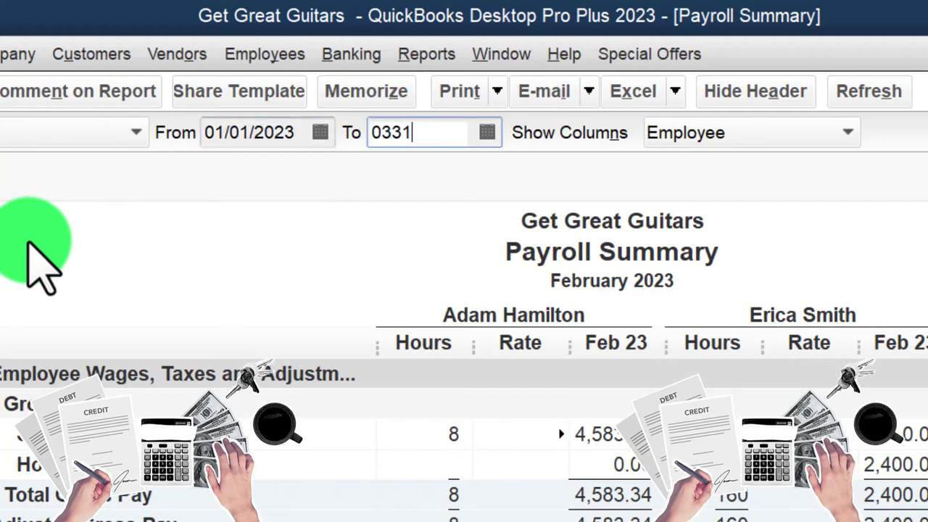
{"action": "key", "text": "Tab"}
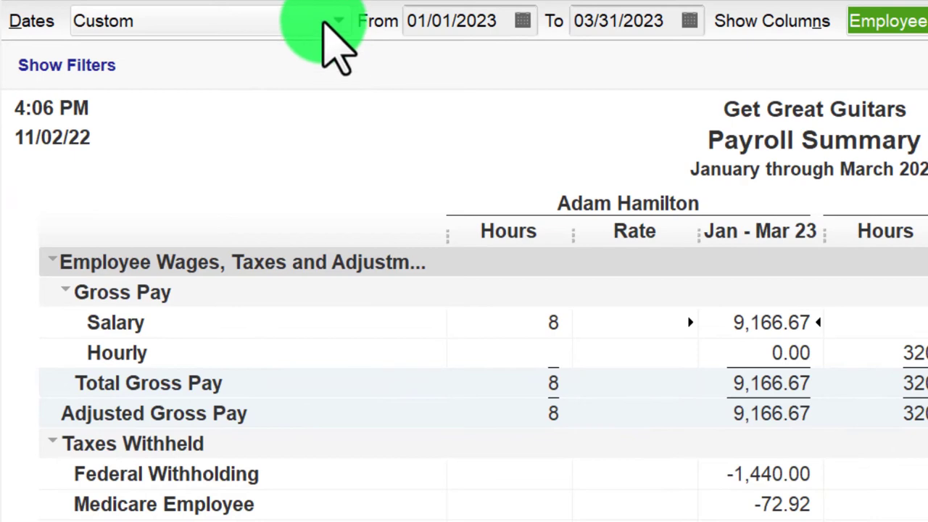
{"action": "left_click", "coordinate": [129, 132]}
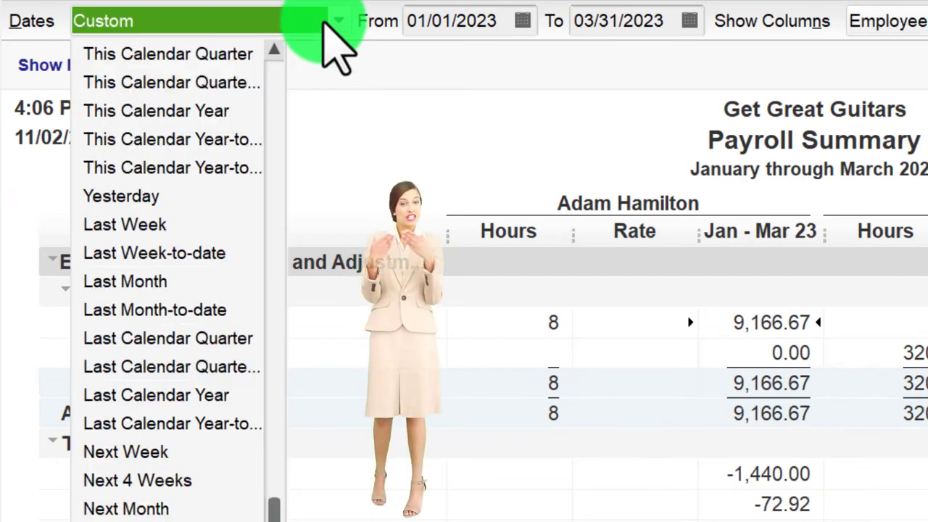
{"action": "left_click", "coordinate": [423, 135]}
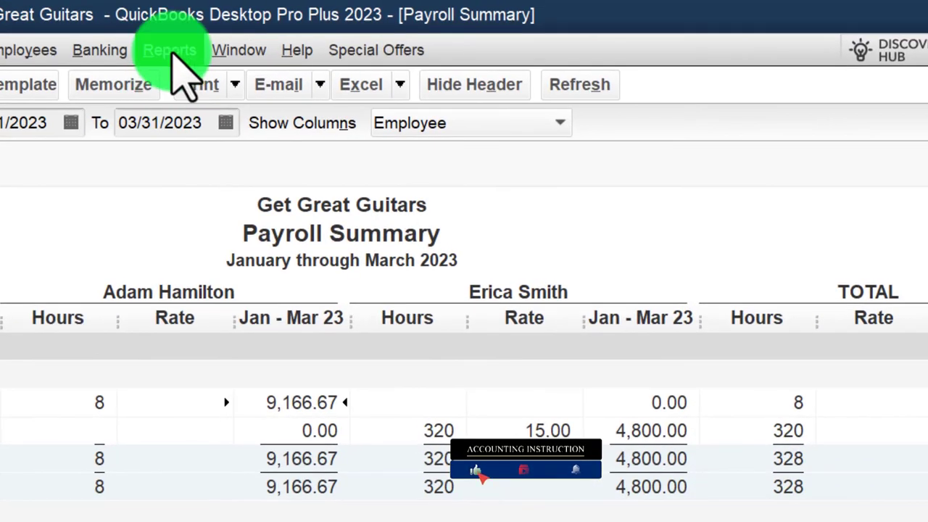
Step: Create a Trial Balance report for 01/01/2023 through 12/31/2023
{"action": "left_click", "coordinate": [355, 0]}
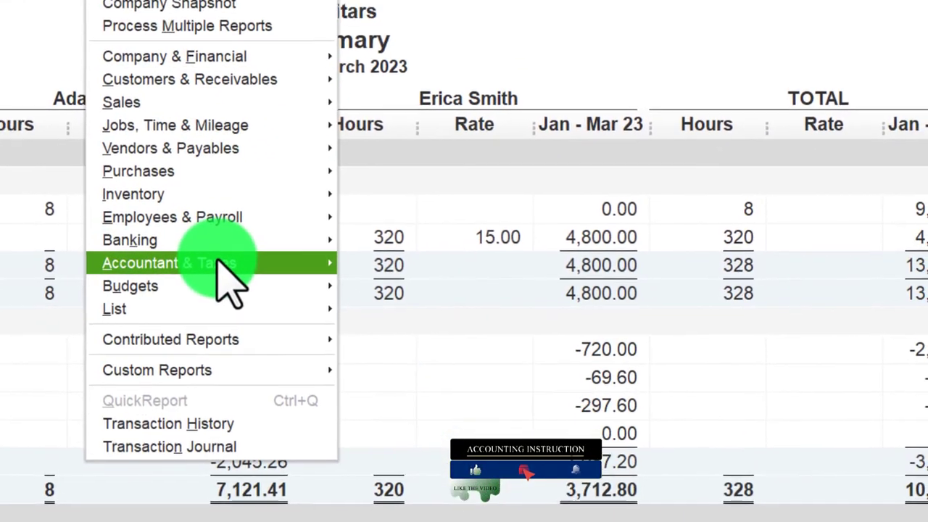
{"action": "mouse_move", "coordinate": [353, 453]}
{"action": "left_click", "coordinate": [377, 257]}
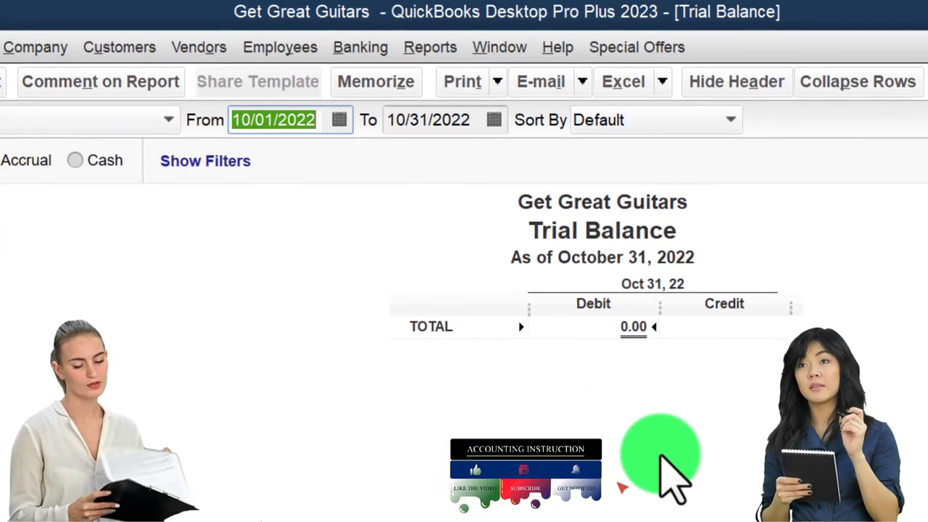
{"action": "type", "text": "010"}
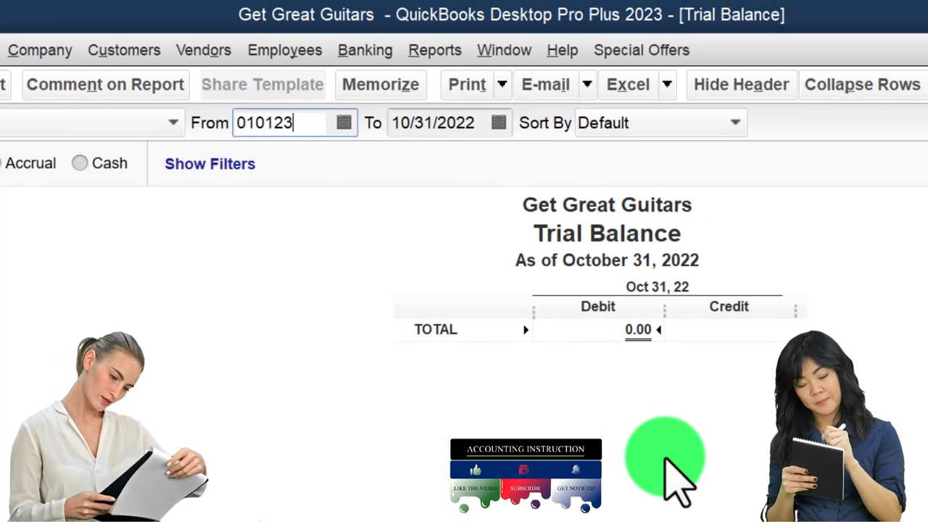
{"action": "type", "text": "12312023"}
{"action": "key", "text": "Tab"}
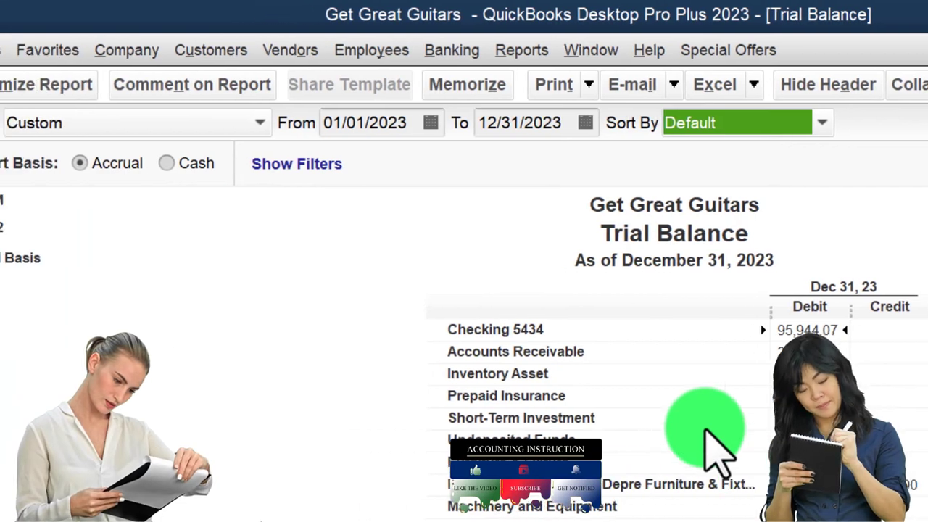
Step: Enlarge the Trial Balance report's column label font and apply the change to all related fonts
{"action": "left_click", "coordinate": [0, 87]}
{"action": "left_click", "coordinate": [567, 85]}
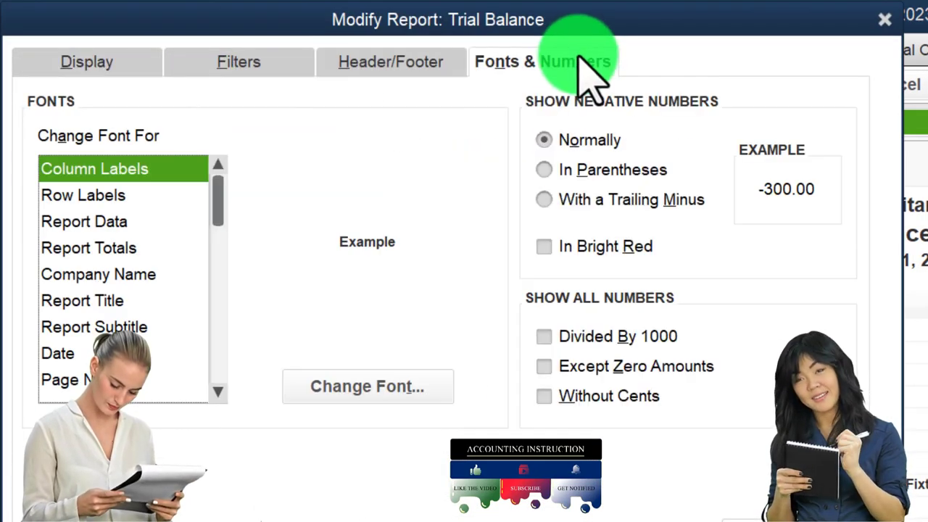
{"action": "left_click", "coordinate": [433, 383]}
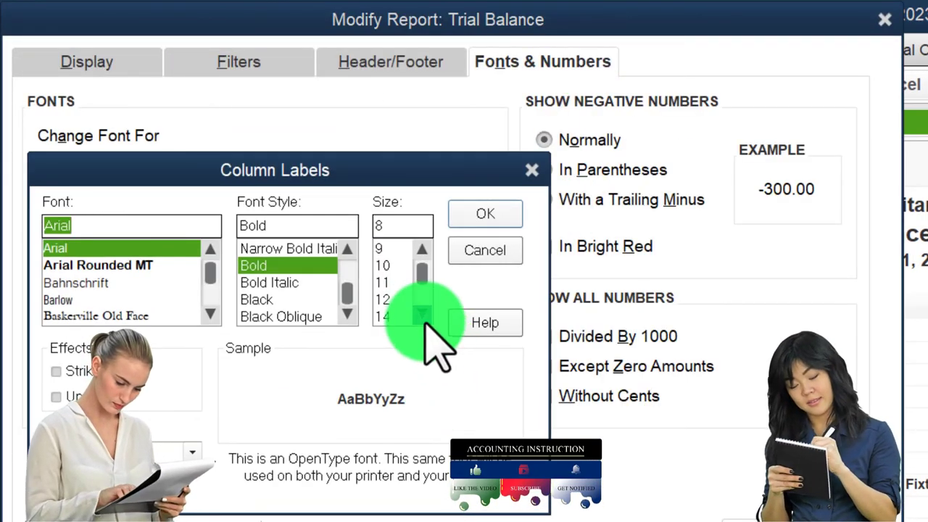
{"action": "left_click", "coordinate": [422, 313]}
{"action": "left_click", "coordinate": [382, 320]}
{"action": "left_click", "coordinate": [485, 213]}
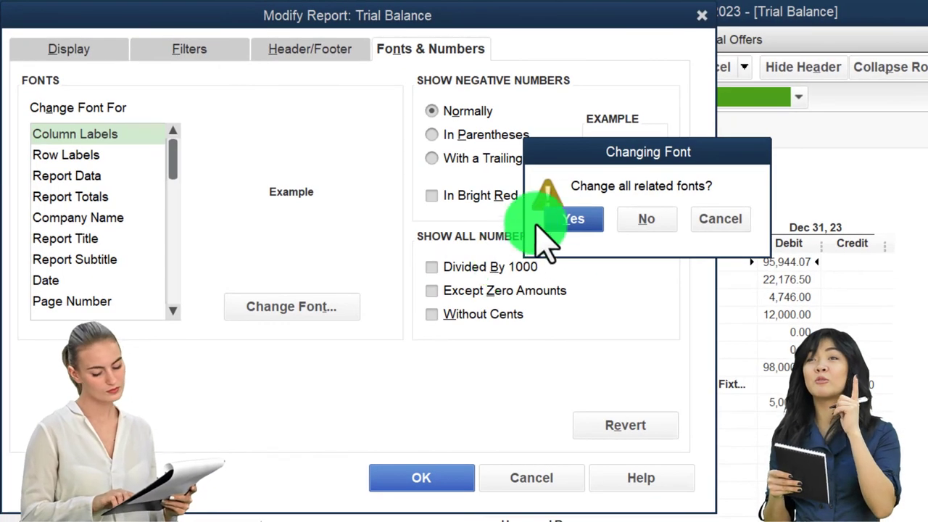
{"action": "left_click", "coordinate": [537, 230]}
{"action": "left_click", "coordinate": [419, 480]}
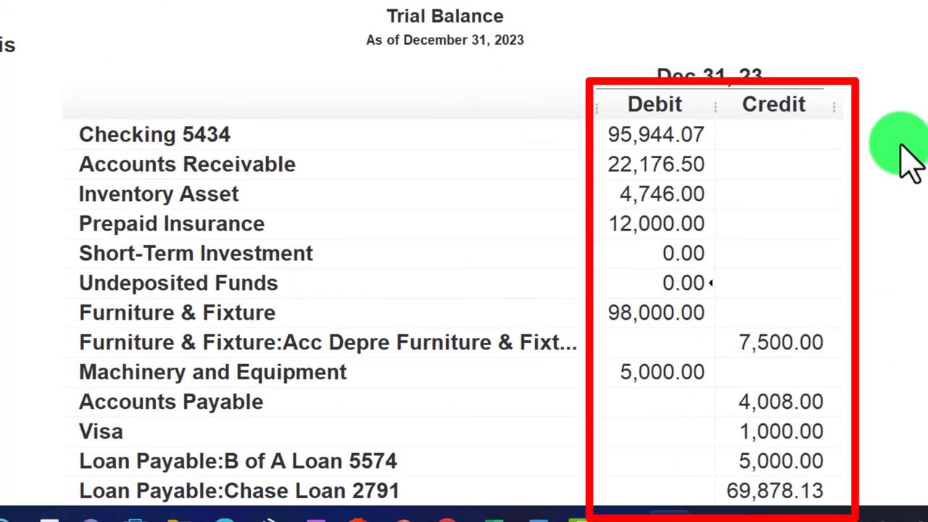
Step: Review the Trial Balance's debit and credit balances down to the totals
{"action": "scroll", "coordinate": [910, 160], "scroll_direction": "down", "scroll_amount": 3}
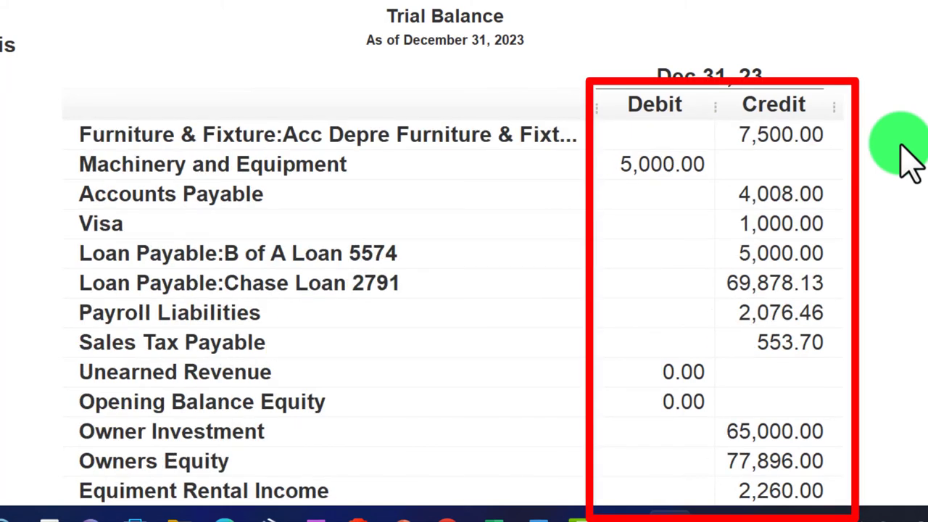
{"action": "scroll", "coordinate": [909, 160], "scroll_direction": "down", "scroll_amount": 3}
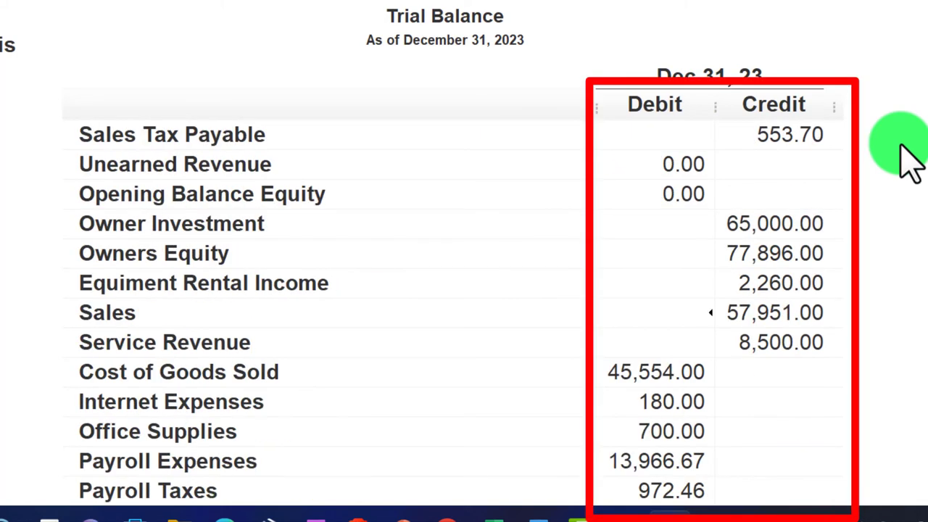
{"action": "scroll", "coordinate": [909, 160], "scroll_direction": "down", "scroll_amount": 3}
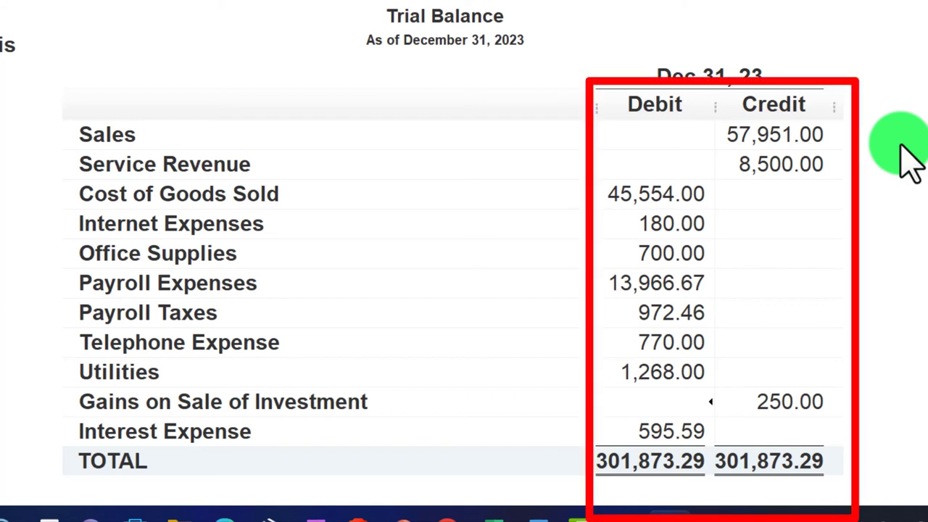